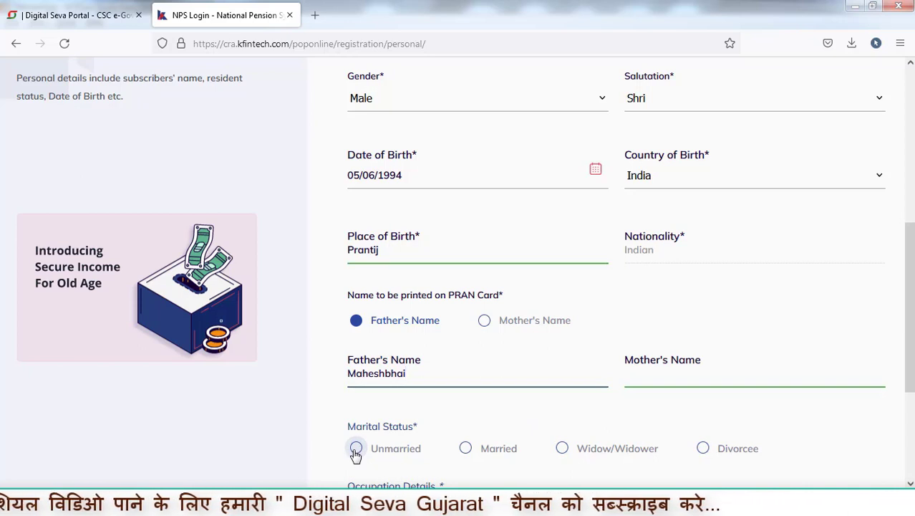
Mark the subscriber as Unmarried with Self Employed occupation and save the personal details.
{"action": "left_click", "coordinate": [356, 449]}
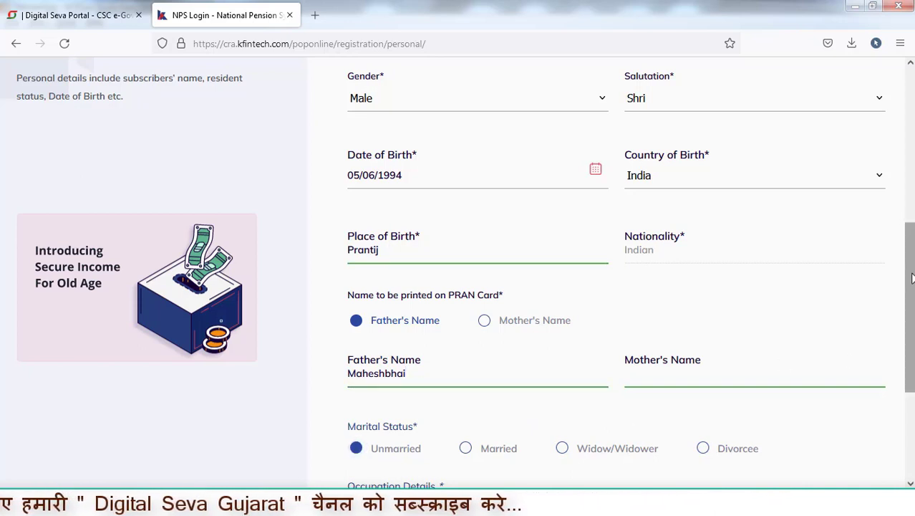
{"action": "scroll", "coordinate": [906, 304], "scroll_direction": "down", "scroll_amount": 3}
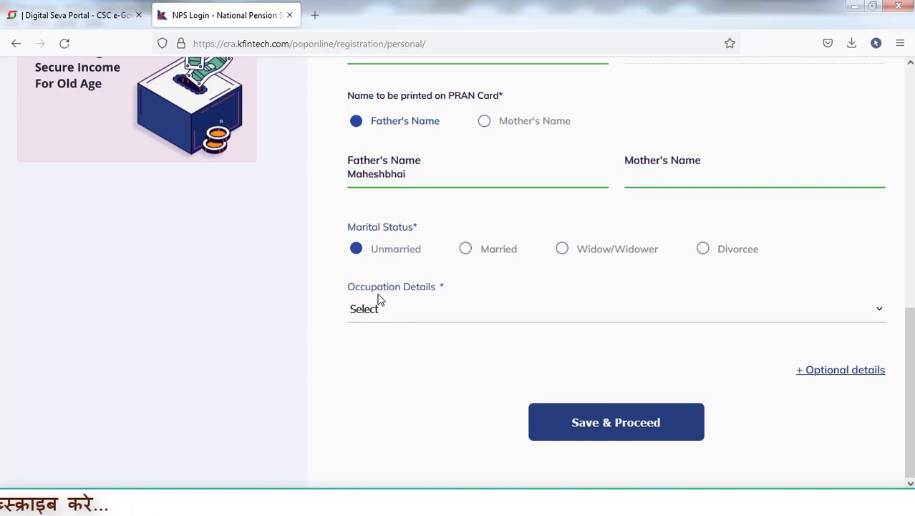
{"action": "left_click", "coordinate": [377, 314]}
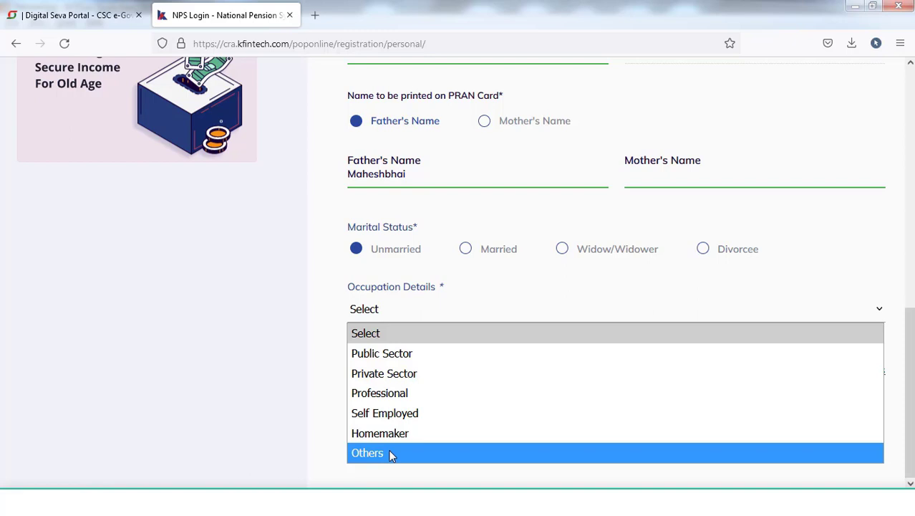
{"action": "left_click", "coordinate": [387, 414]}
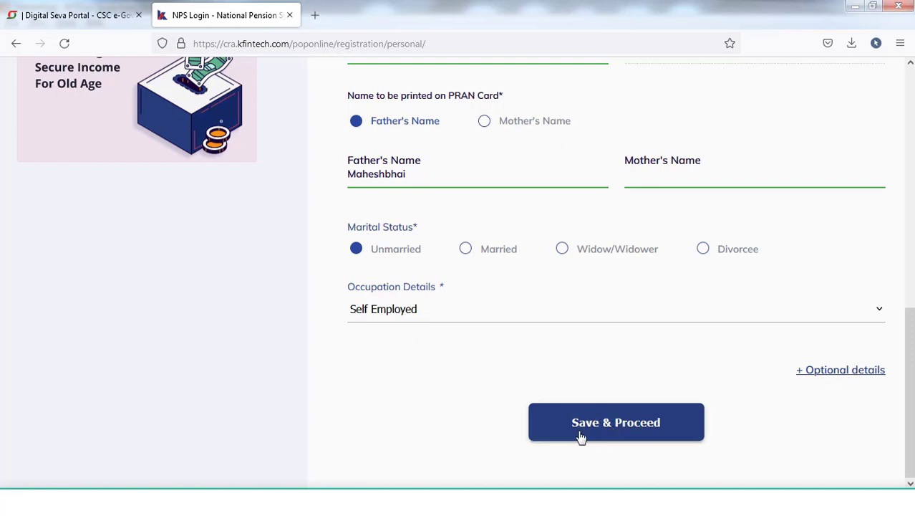
{"action": "left_click", "coordinate": [607, 424]}
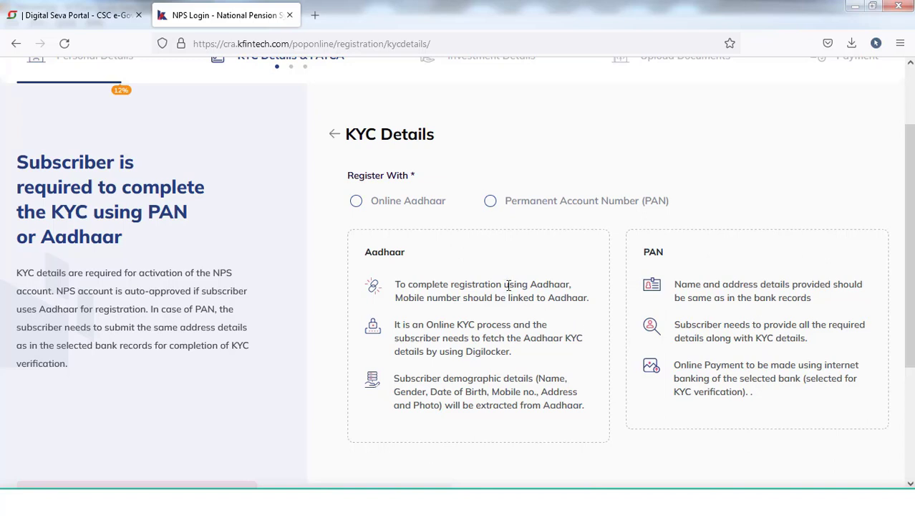
Choose Online Aadhaar KYC, enter the subscriber's Aadhaar number in DigiLocker and verify the mobile OTP.
{"action": "left_click", "coordinate": [357, 203]}
{"action": "left_click", "coordinate": [355, 282]}
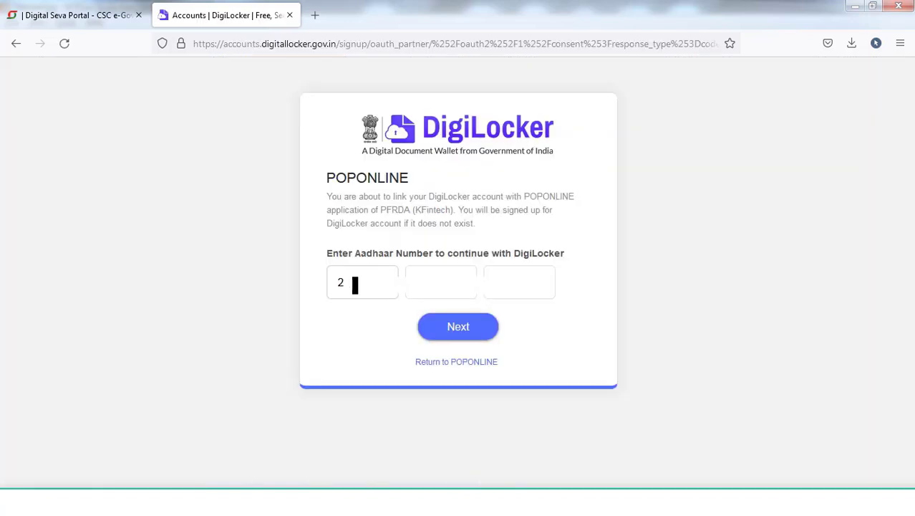
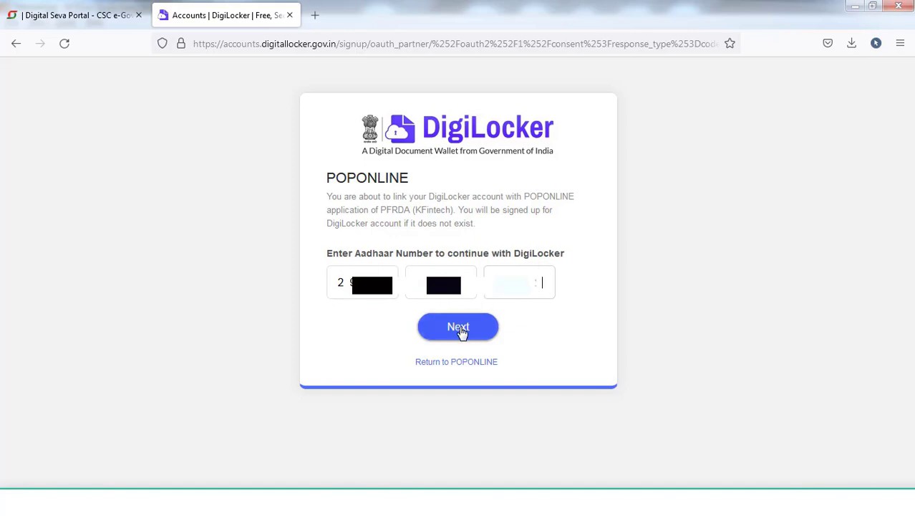
{"action": "left_click", "coordinate": [461, 331]}
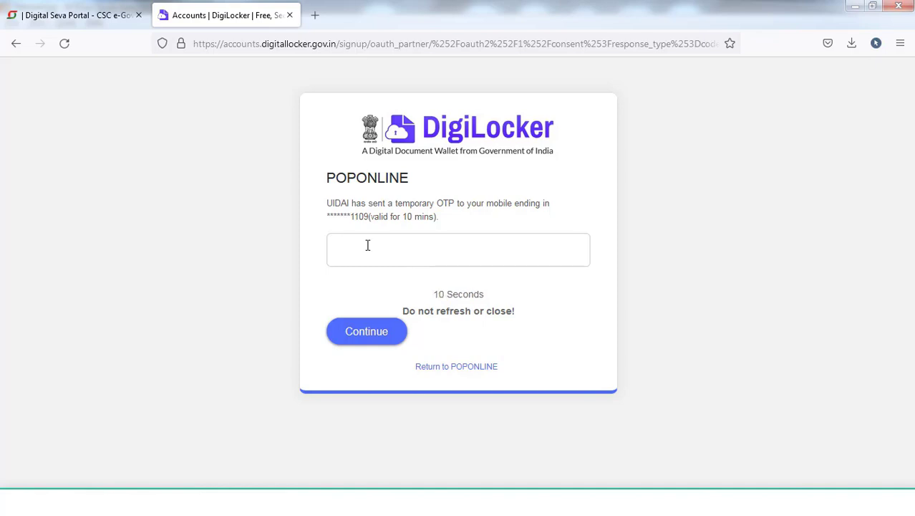
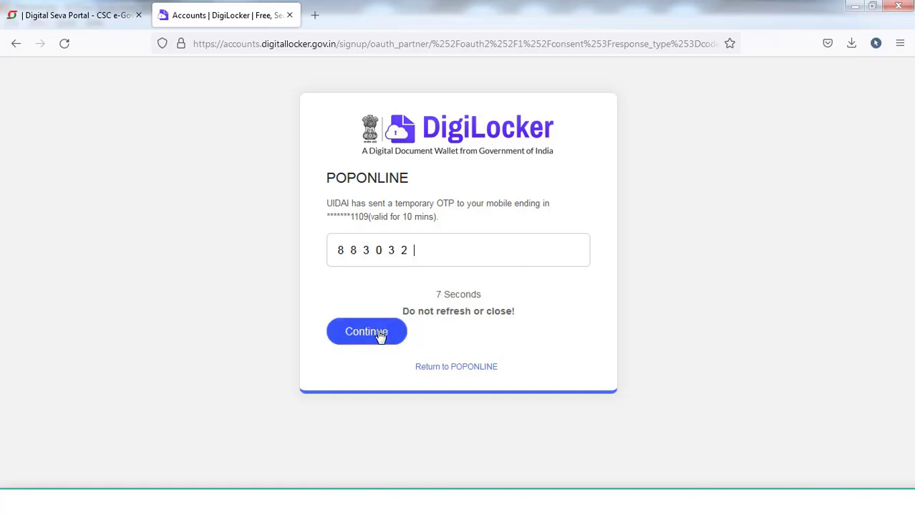
{"action": "left_click", "coordinate": [371, 342]}
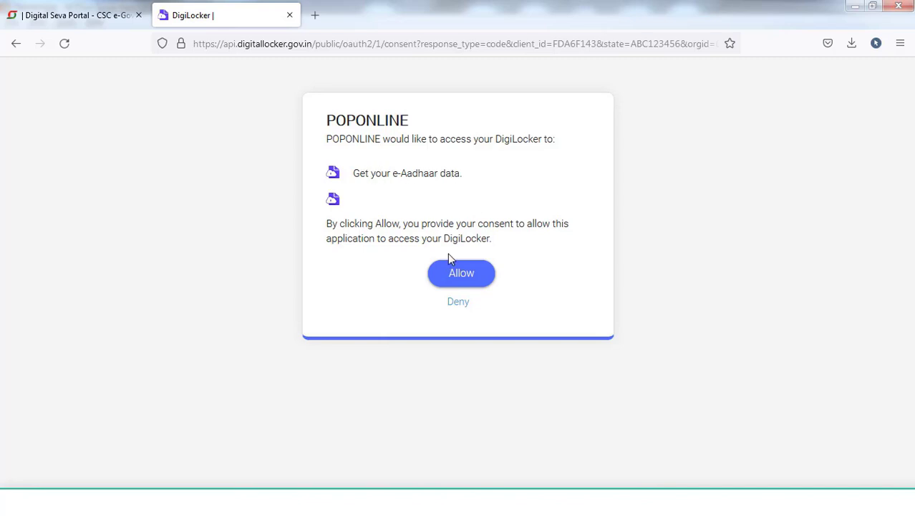
Allow DigiLocker to share the e-Aadhaar data and save the fetched KYC details.
{"action": "left_click", "coordinate": [462, 276]}
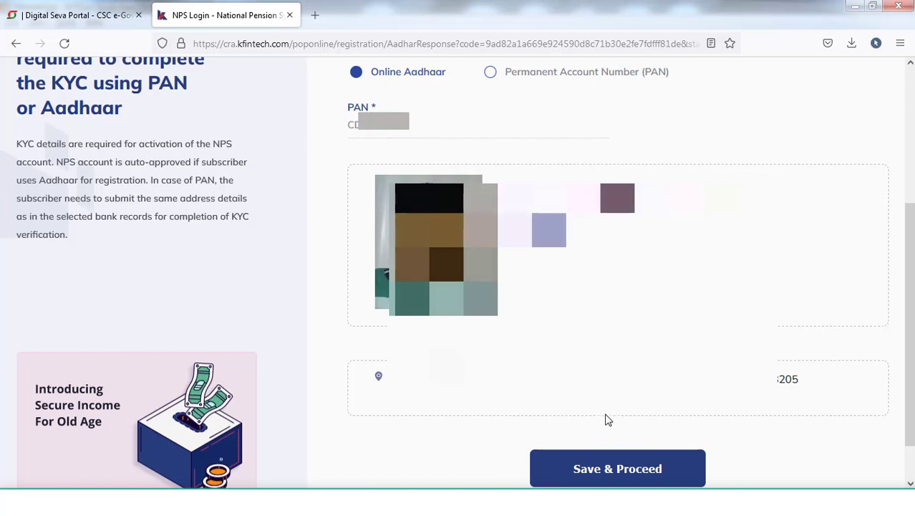
{"action": "left_click", "coordinate": [615, 467]}
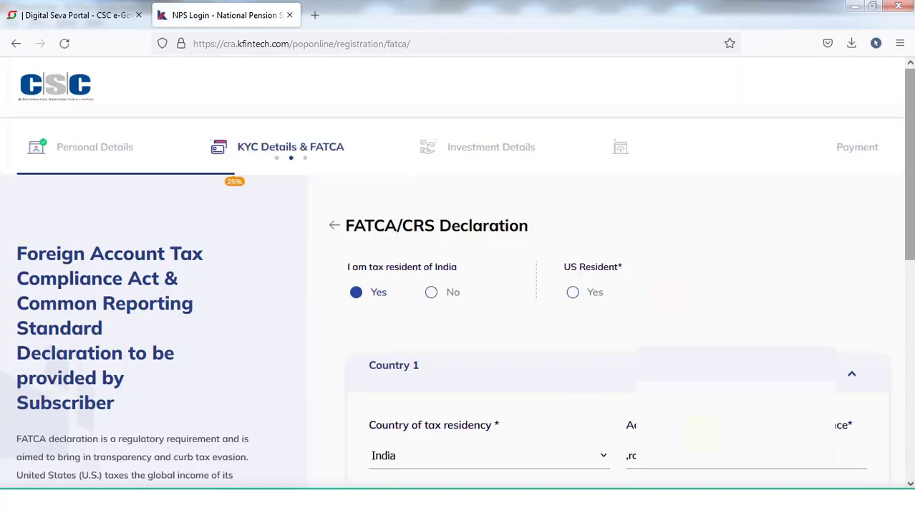
Review the FATCA/CRS declaration with Indian tax residency and save it.
{"action": "scroll", "coordinate": [458, 273], "scroll_direction": "down", "scroll_amount": 3}
{"action": "scroll", "coordinate": [458, 272], "scroll_direction": "down", "scroll_amount": 1}
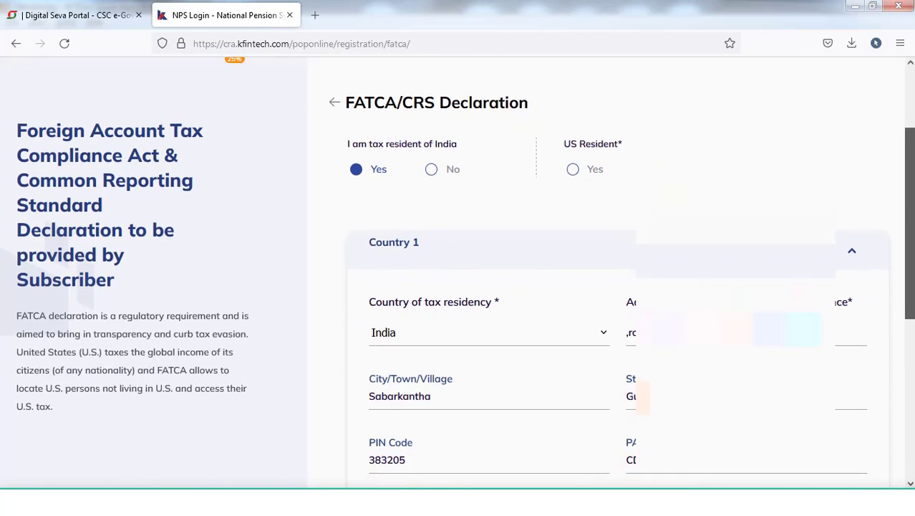
{"action": "scroll", "coordinate": [373, 168], "scroll_direction": "up", "scroll_amount": 1}
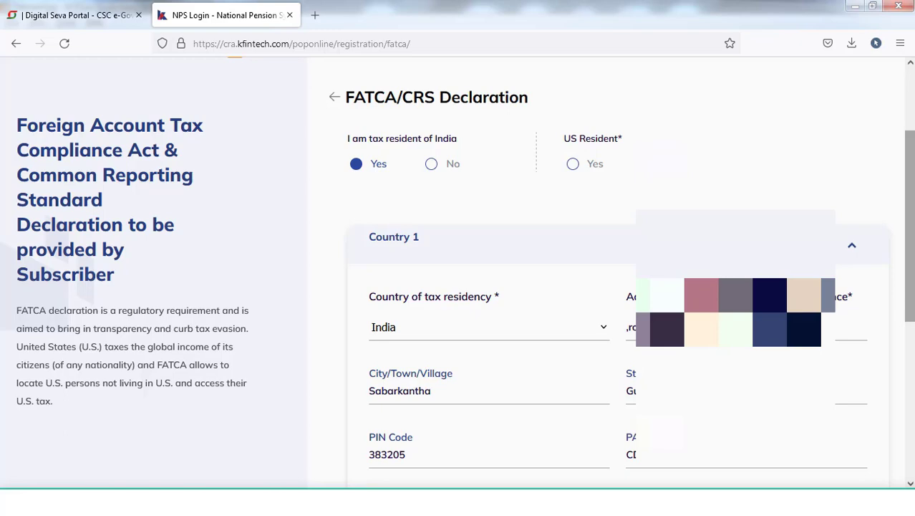
{"action": "scroll", "coordinate": [458, 272], "scroll_direction": "down", "scroll_amount": 2}
{"action": "scroll", "coordinate": [459, 272], "scroll_direction": "down", "scroll_amount": 2}
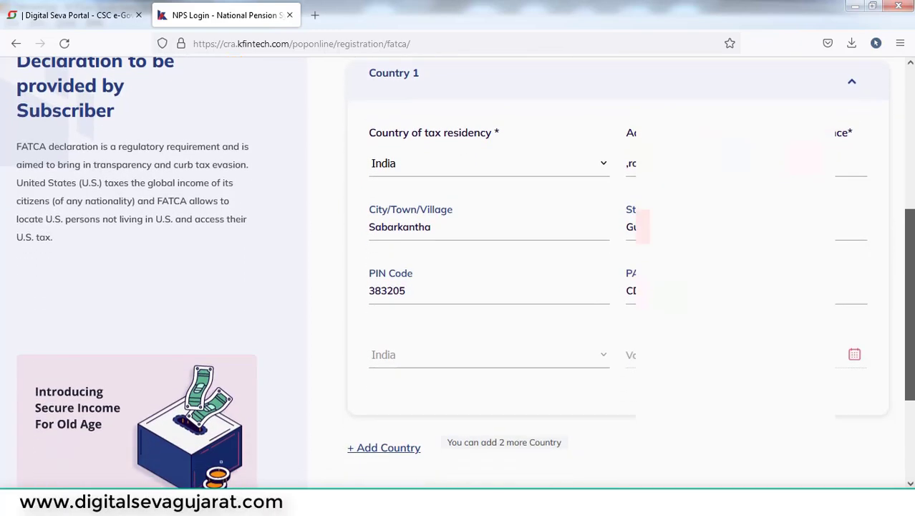
{"action": "scroll", "coordinate": [601, 384], "scroll_direction": "down", "scroll_amount": 2}
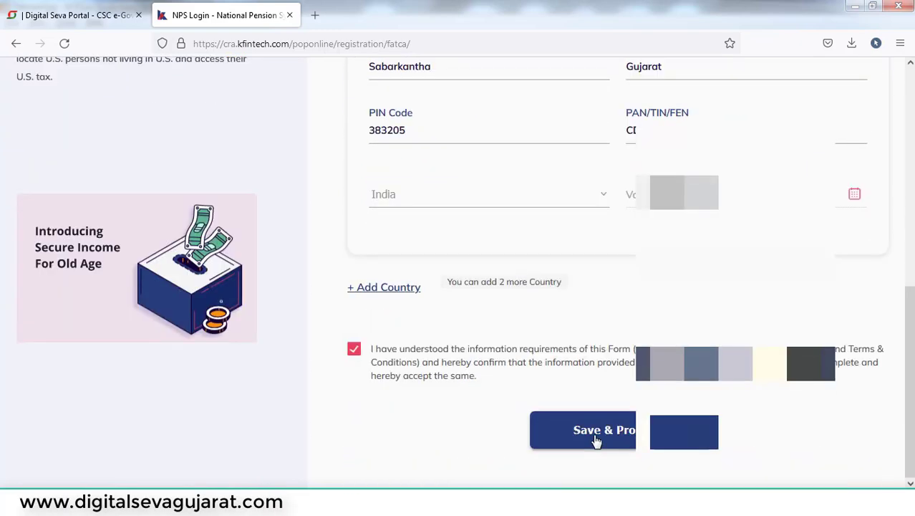
{"action": "left_click", "coordinate": [594, 439]}
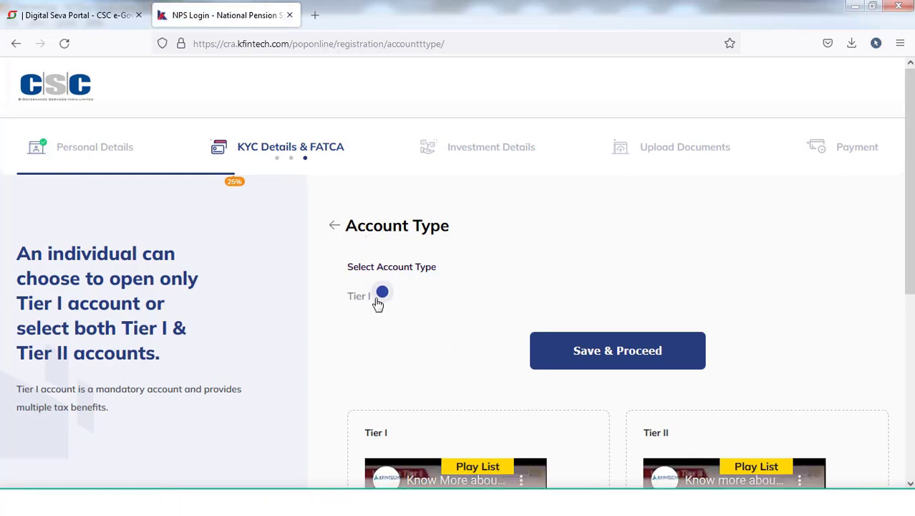
Keep the Tier I account type and save it.
{"action": "scroll", "coordinate": [449, 401], "scroll_direction": "down", "scroll_amount": 3}
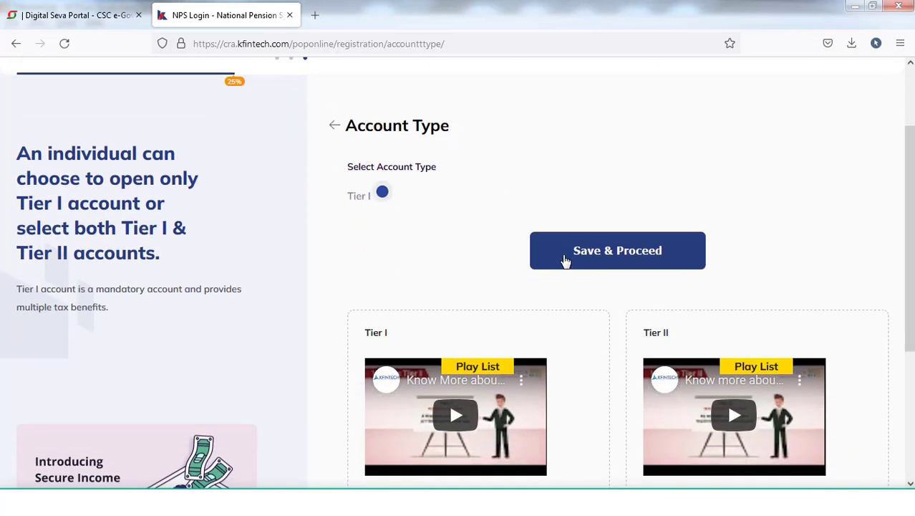
{"action": "left_click", "coordinate": [620, 260]}
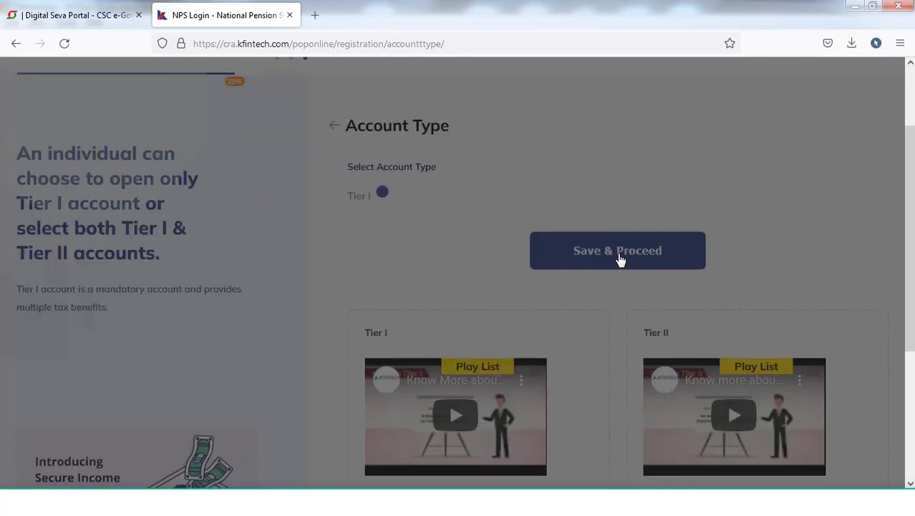
{"action": "scroll", "coordinate": [457, 272], "scroll_direction": "down", "scroll_amount": 5}
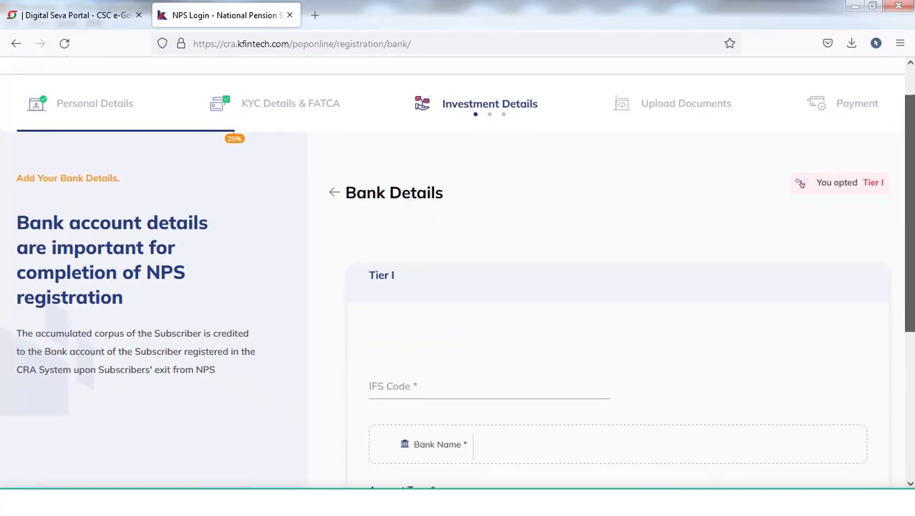
Enter IFS code SBIN0000458 and look up the State Bank of India branch.
{"action": "scroll", "coordinate": [911, 235], "scroll_direction": "down", "scroll_amount": 1}
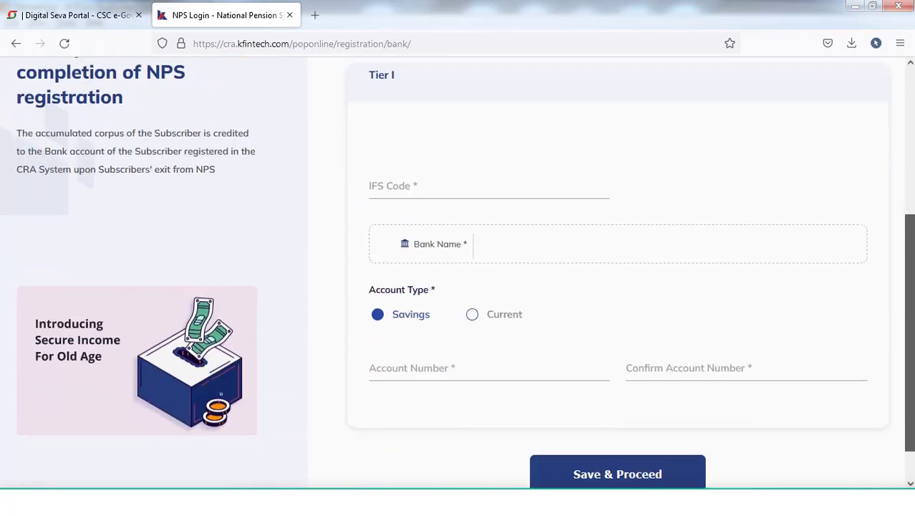
{"action": "scroll", "coordinate": [912, 235], "scroll_direction": "up", "scroll_amount": 2}
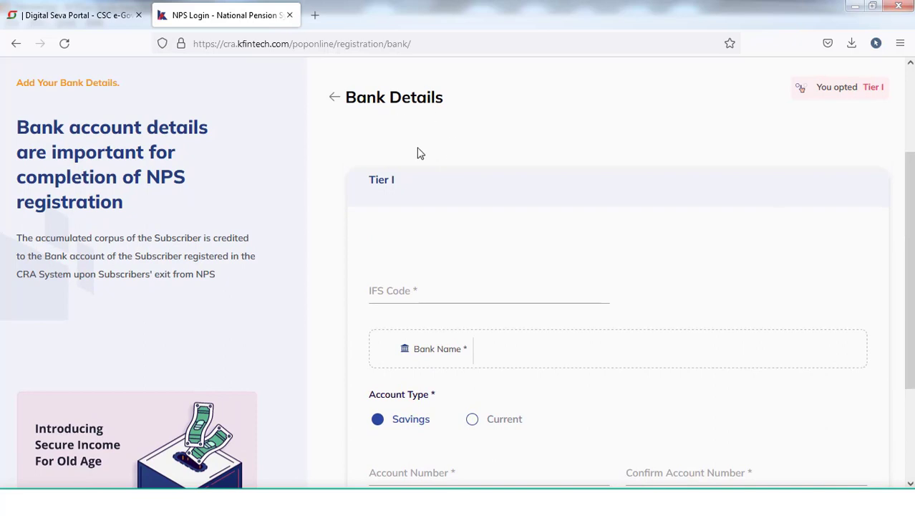
{"action": "scroll", "coordinate": [908, 286], "scroll_direction": "down", "scroll_amount": 2}
{"action": "scroll", "coordinate": [908, 287], "scroll_direction": "down", "scroll_amount": 2}
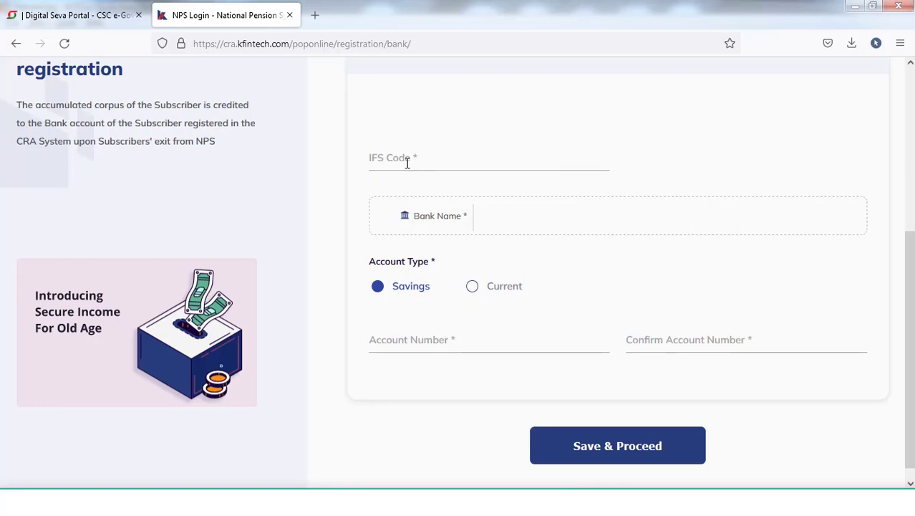
{"action": "left_click", "coordinate": [408, 162]}
{"action": "type", "text": "SBIN0000458"}
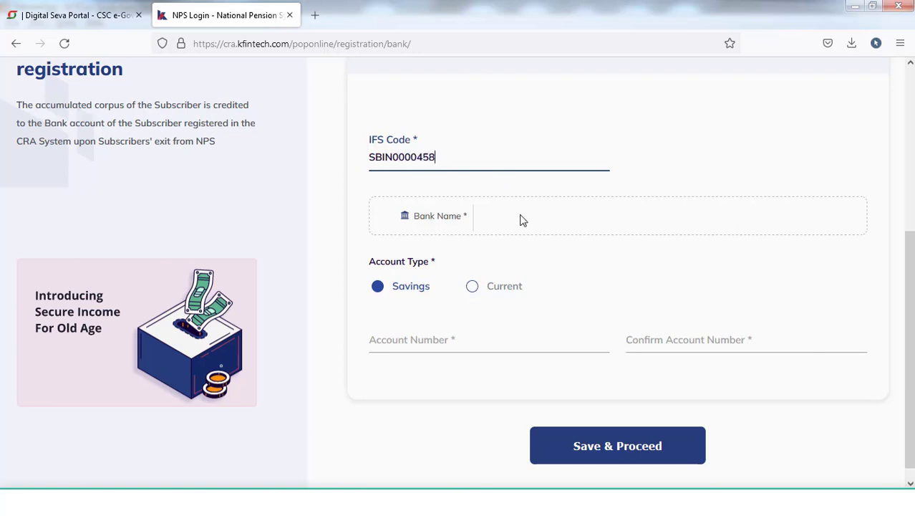
{"action": "left_click", "coordinate": [519, 218]}
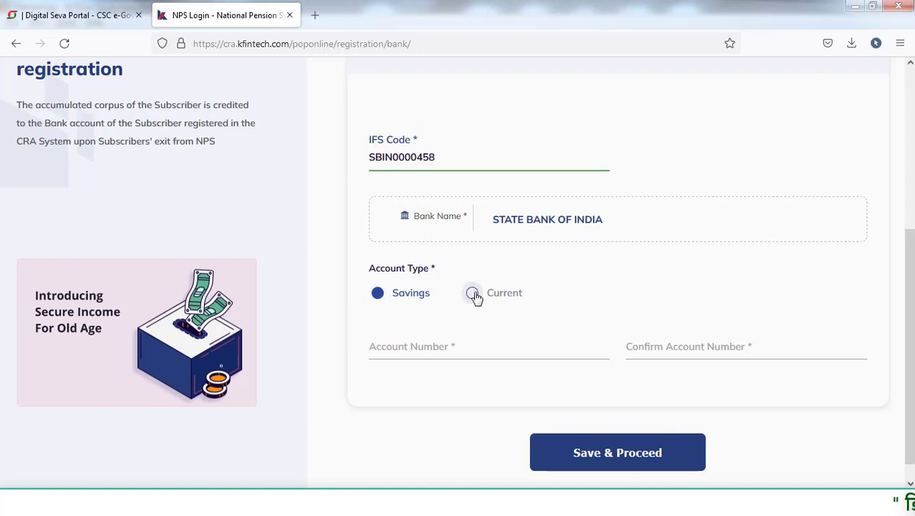
Enter and confirm the savings account number, then save the bank details.
{"action": "left_click", "coordinate": [458, 354]}
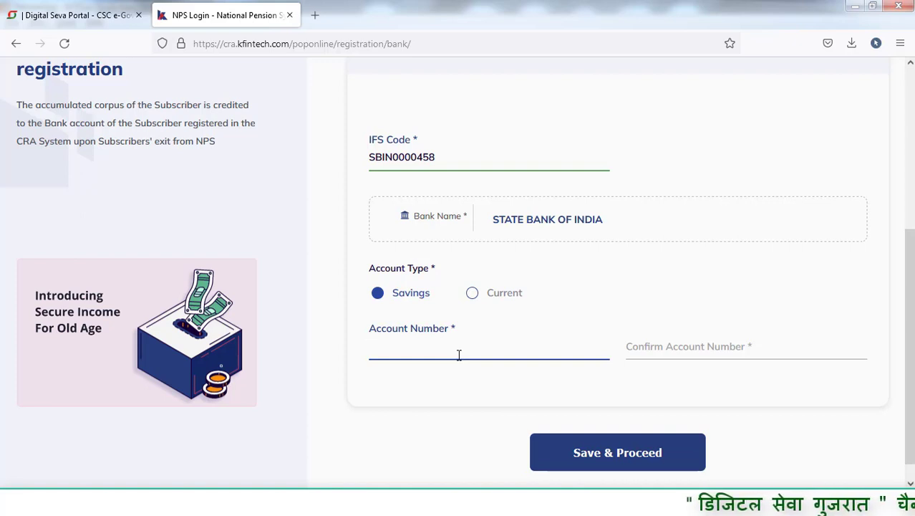
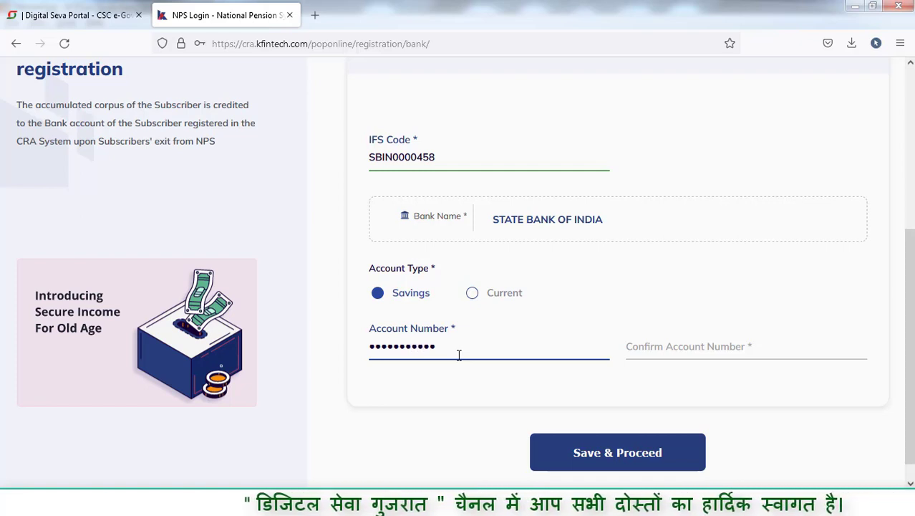
{"action": "left_click", "coordinate": [659, 348]}
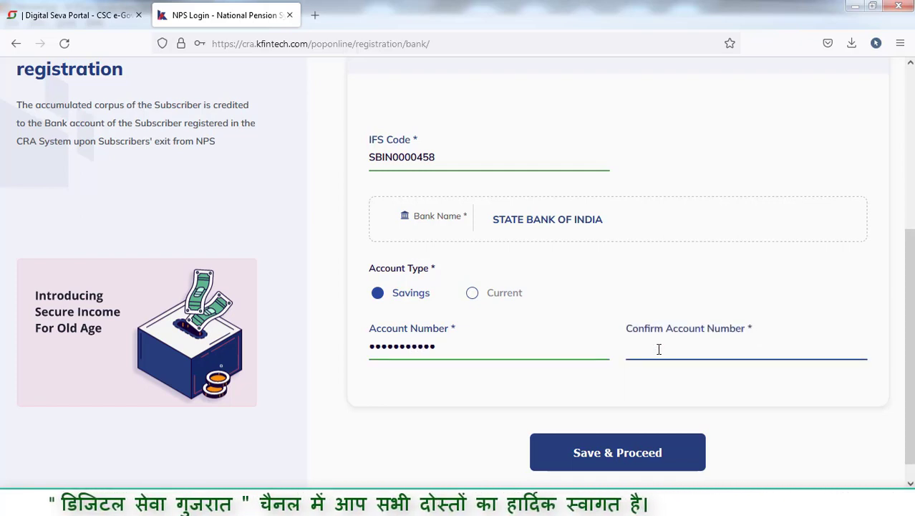
{"action": "type", "text": "33"}
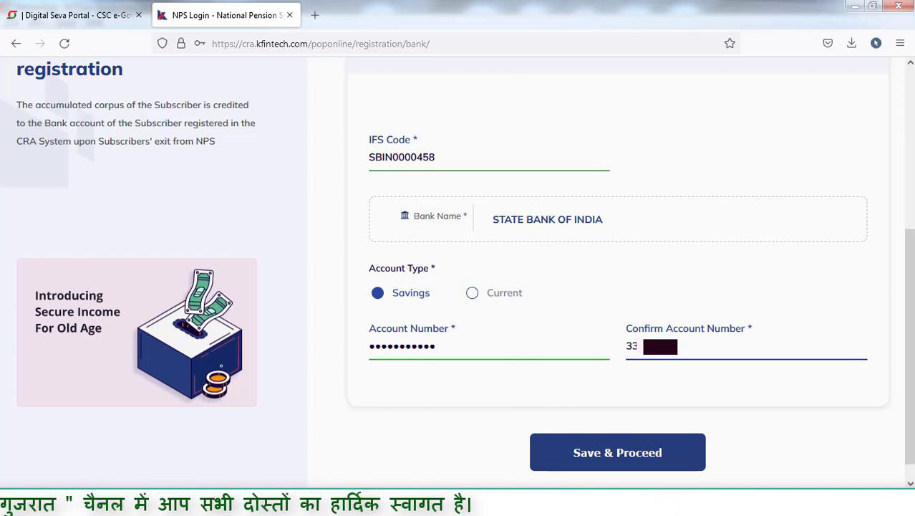
{"action": "left_click", "coordinate": [617, 457]}
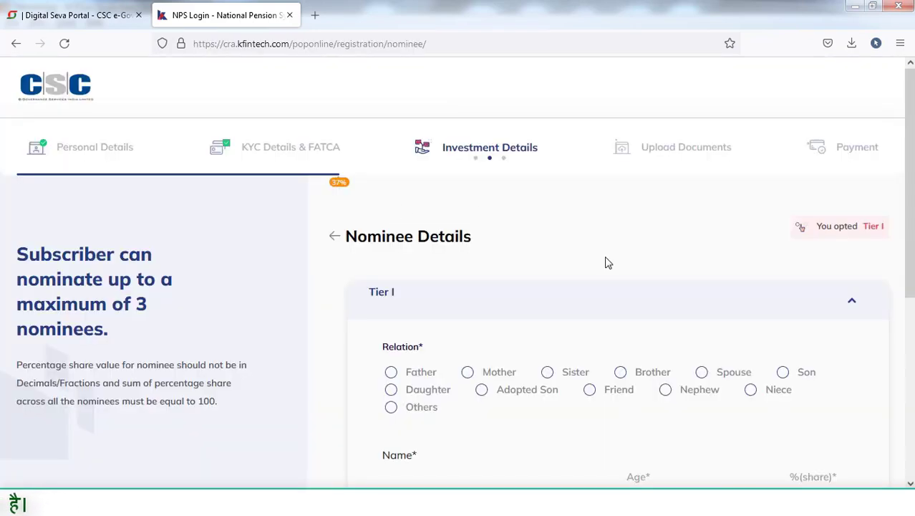
Set the nominee's relation to Brother, enter the name and birth date 06/06/1990.
{"action": "left_click_drag", "start_coordinate": [908, 197], "coordinate": [908, 233]}
{"action": "left_click_drag", "start_coordinate": [910, 159], "coordinate": [912, 204]}
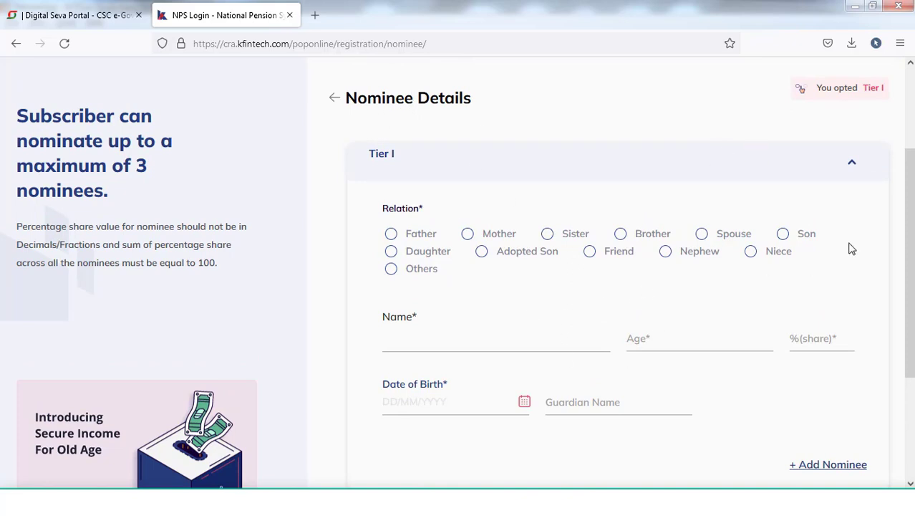
{"action": "left_click_drag", "start_coordinate": [909, 215], "coordinate": [909, 253]}
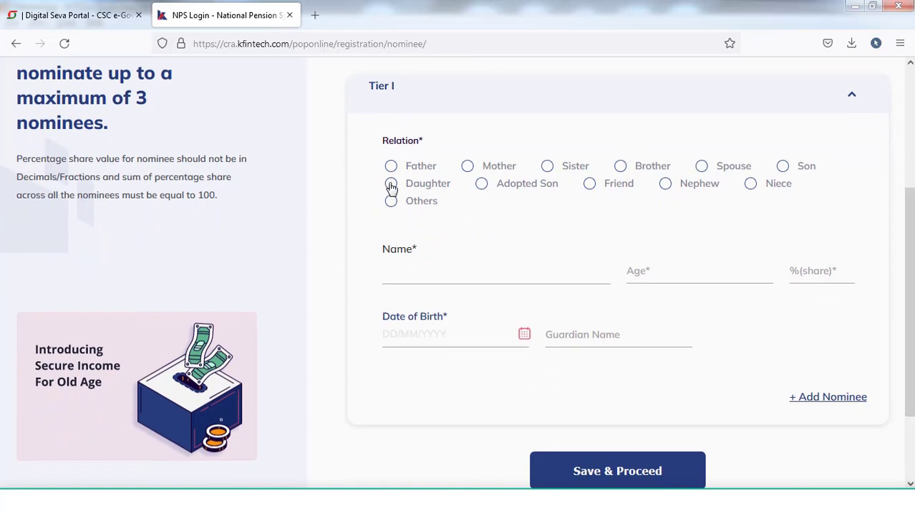
{"action": "left_click", "coordinate": [620, 167]}
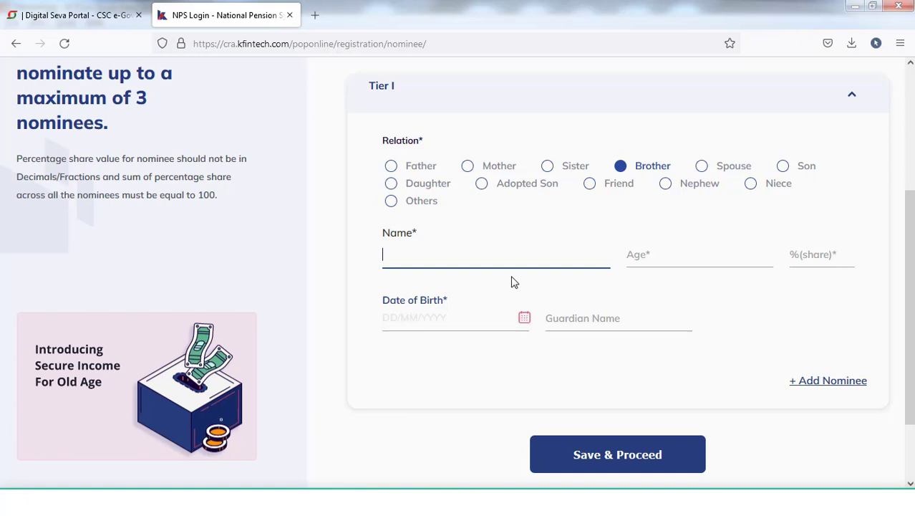
{"action": "key", "text": "Caps_Lock"}
{"action": "left_click", "coordinate": [489, 319]}
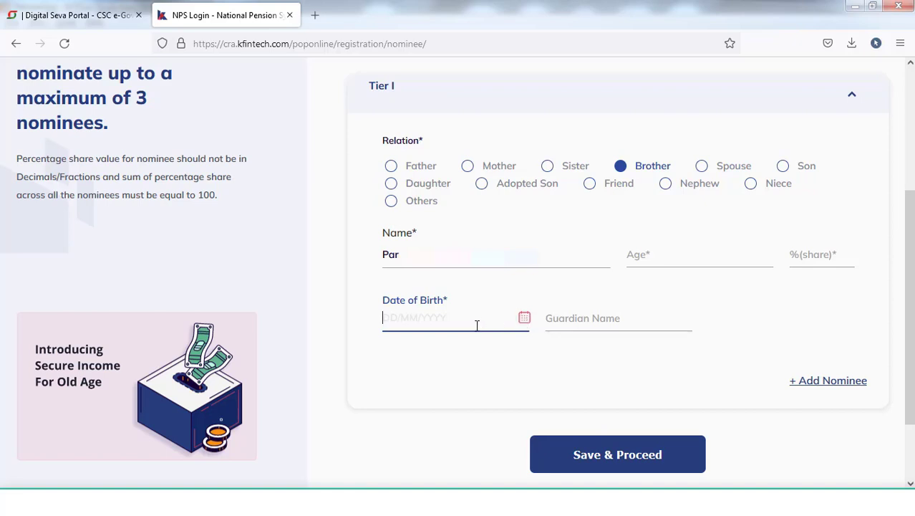
{"action": "type", "text": "06/06/1990"}
{"action": "left_click", "coordinate": [551, 288]}
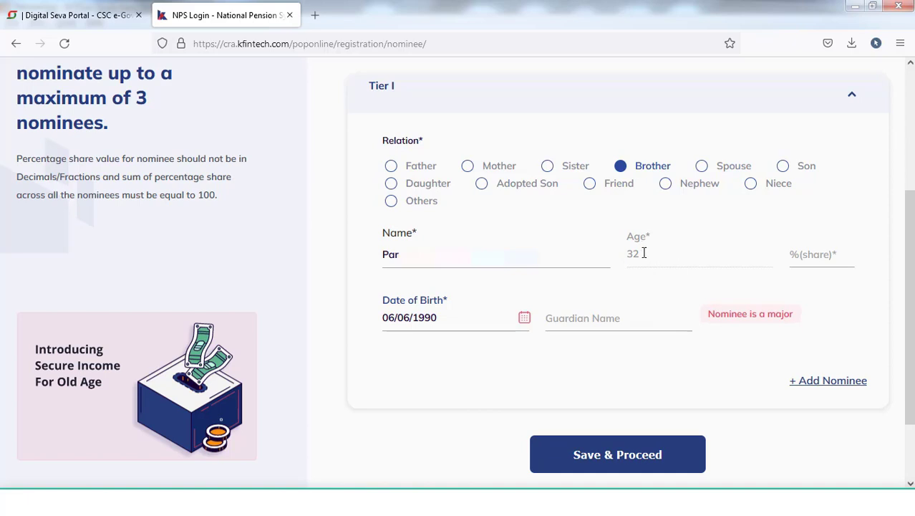
Give the brother a 100% share, add him as Nominee 1 and save.
{"action": "left_click", "coordinate": [811, 261]}
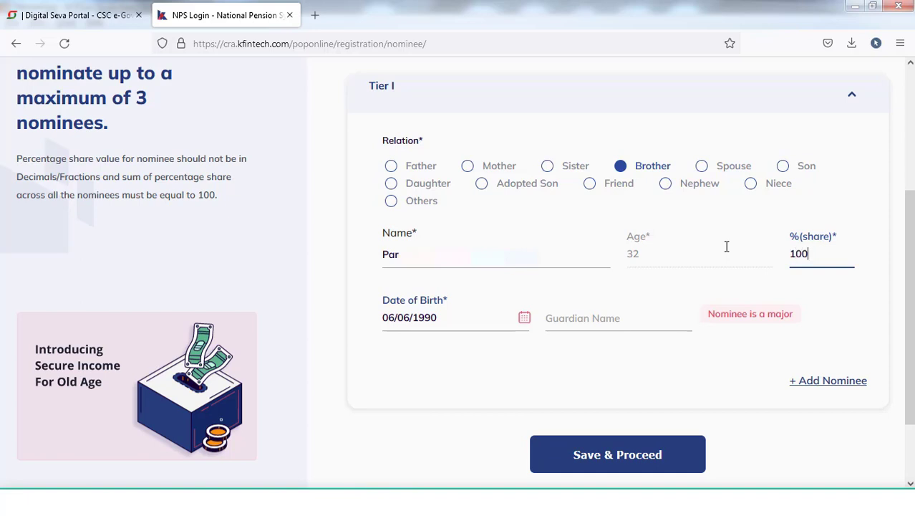
{"action": "left_click", "coordinate": [633, 445]}
{"action": "left_click", "coordinate": [833, 384]}
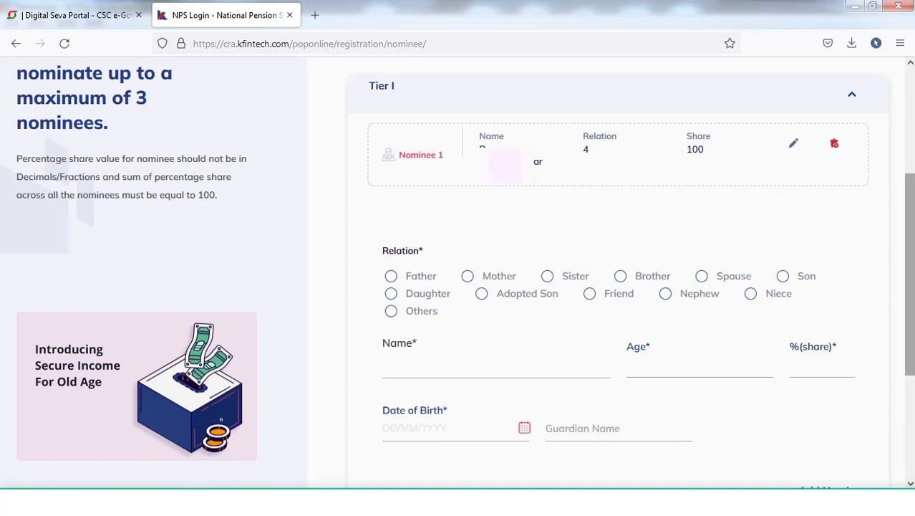
{"action": "scroll", "coordinate": [724, 313], "scroll_direction": "down", "scroll_amount": 3}
{"action": "left_click", "coordinate": [629, 388]}
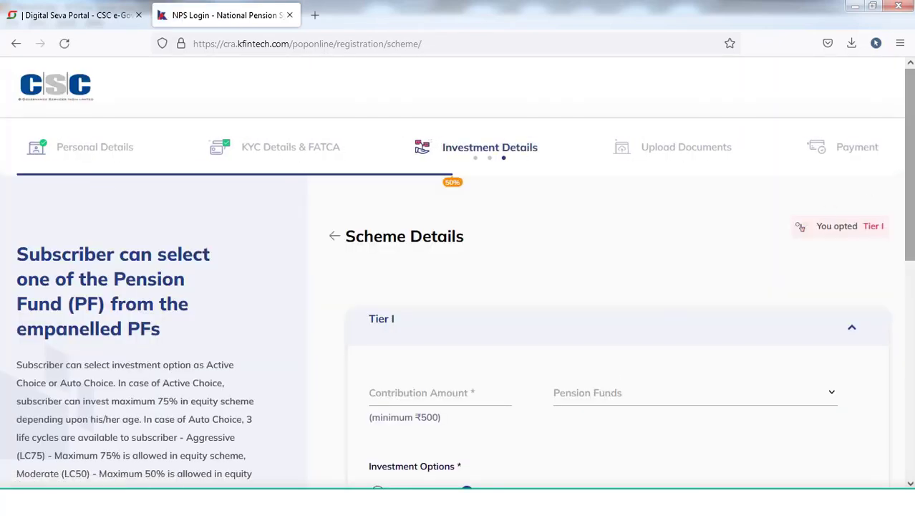
Enter a contribution of 500 and pick HDFC Pension Management Company Limited as fund manager.
{"action": "scroll", "coordinate": [906, 156], "scroll_direction": "down", "scroll_amount": 3}
{"action": "scroll", "coordinate": [457, 272], "scroll_direction": "down", "scroll_amount": 7}
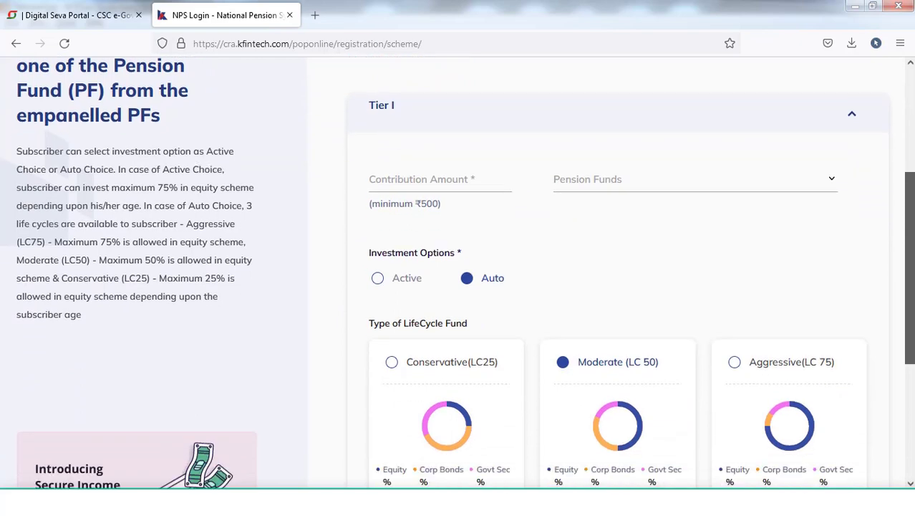
{"action": "scroll", "coordinate": [907, 251], "scroll_direction": "up", "scroll_amount": 4}
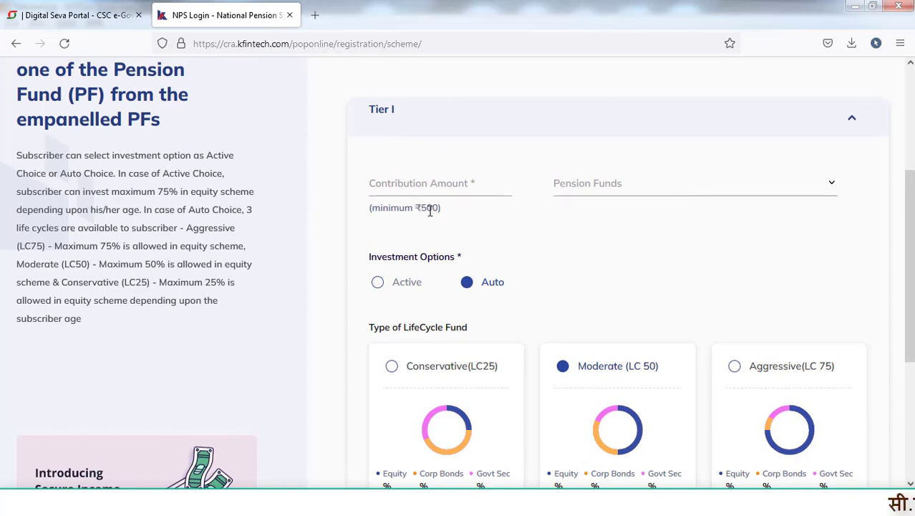
{"action": "left_click", "coordinate": [427, 182]}
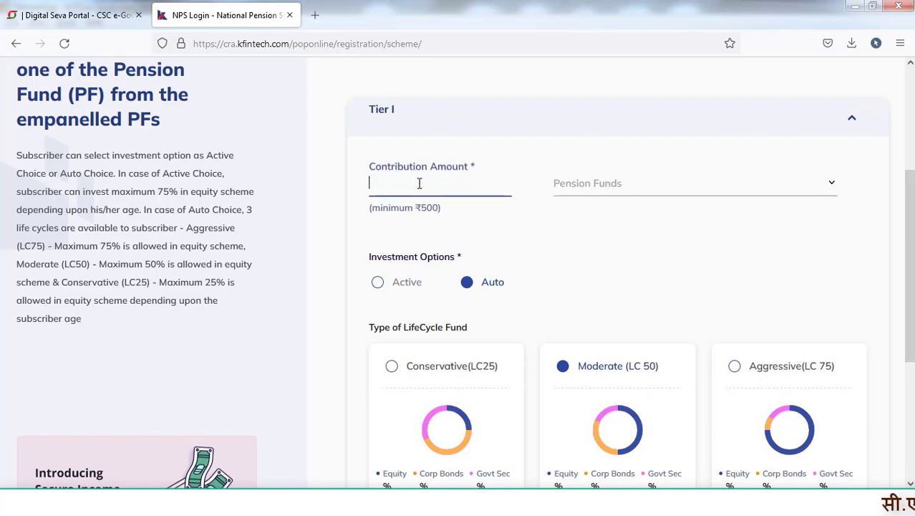
{"action": "type", "text": "500"}
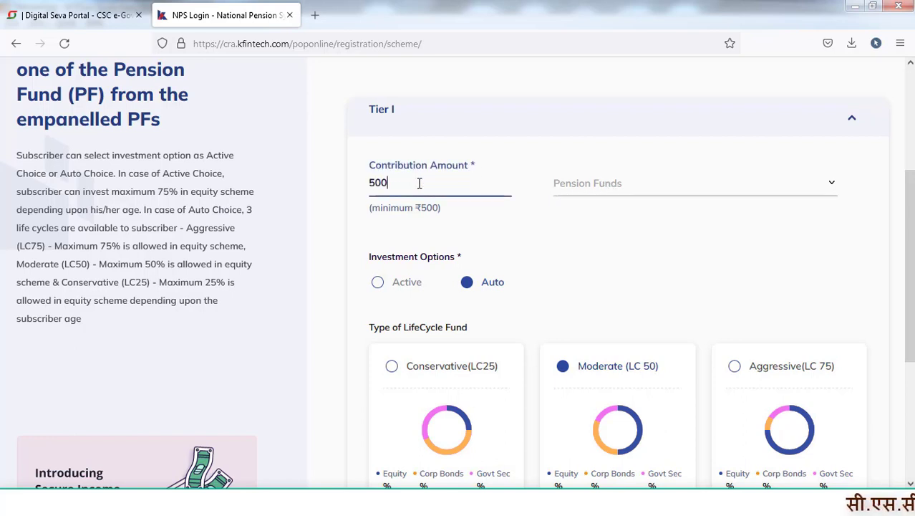
{"action": "left_click", "coordinate": [602, 186]}
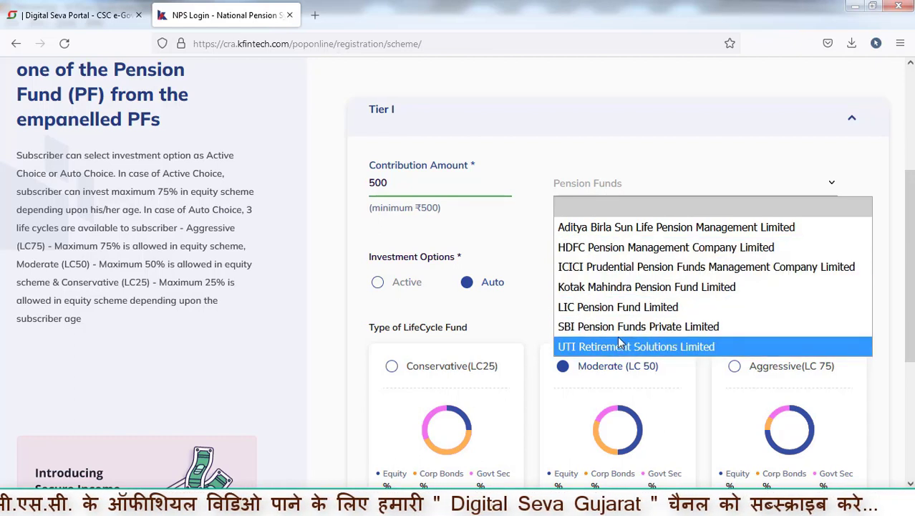
{"action": "left_click", "coordinate": [619, 247]}
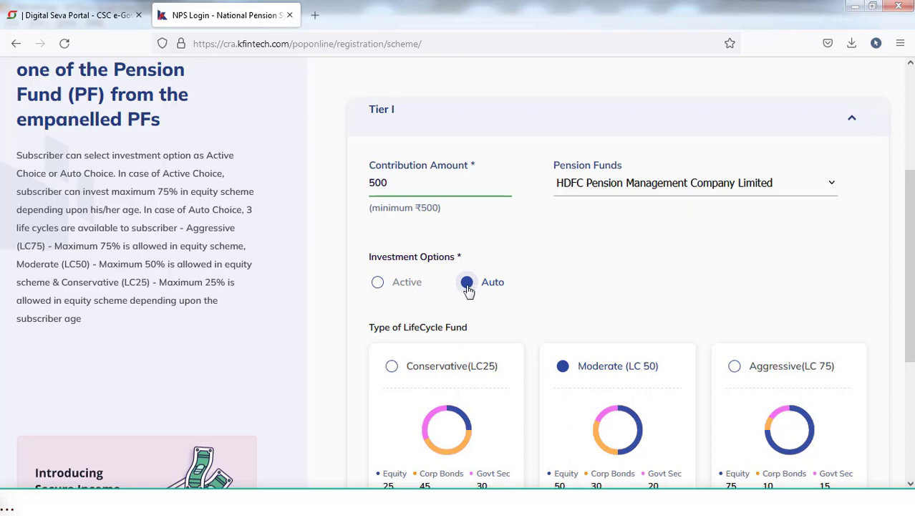
Select the Aggressive (LC 75) lifecycle fund and save the scheme details.
{"action": "scroll", "coordinate": [474, 290], "scroll_direction": "down", "scroll_amount": 2}
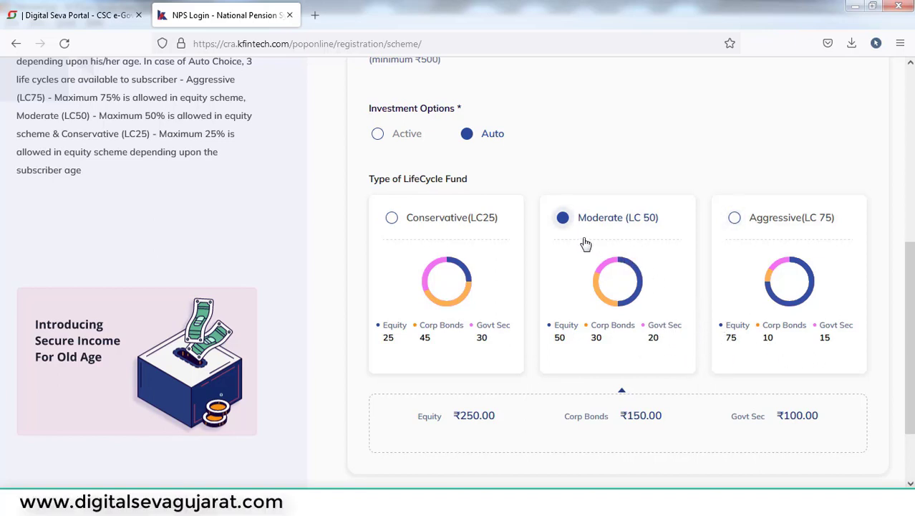
{"action": "left_click", "coordinate": [734, 217]}
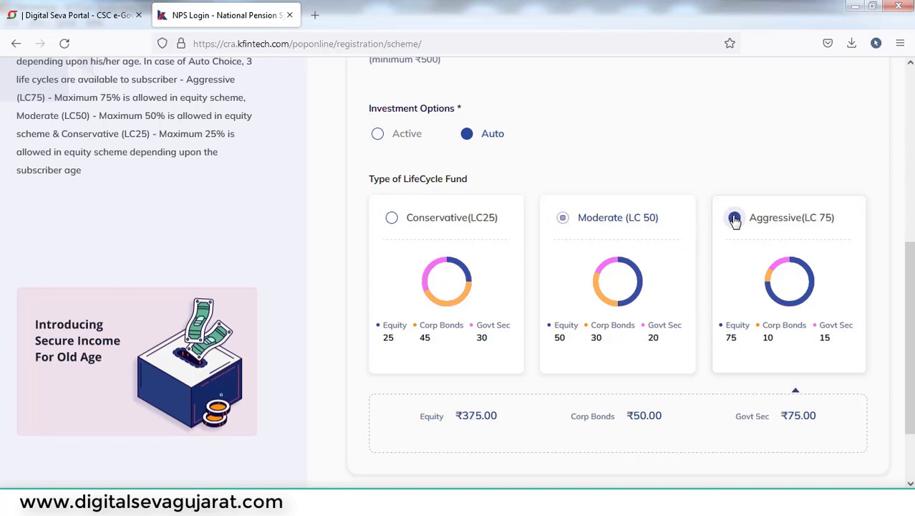
{"action": "left_click", "coordinate": [563, 218]}
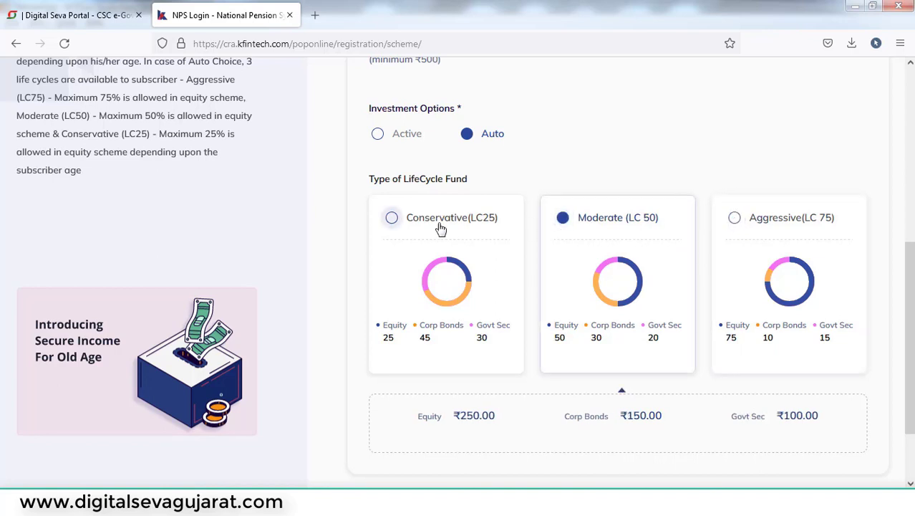
{"action": "left_click", "coordinate": [393, 219]}
{"action": "left_click", "coordinate": [734, 218]}
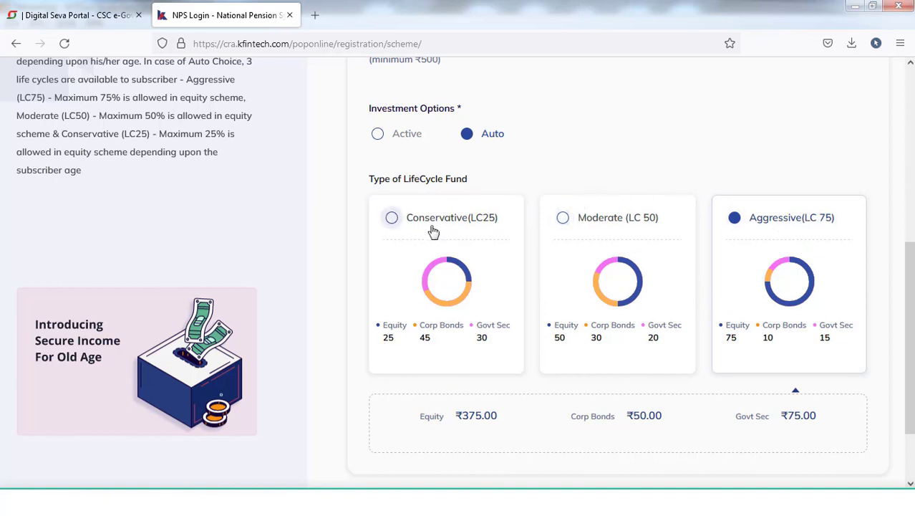
{"action": "scroll", "coordinate": [721, 422], "scroll_direction": "down", "scroll_amount": 2}
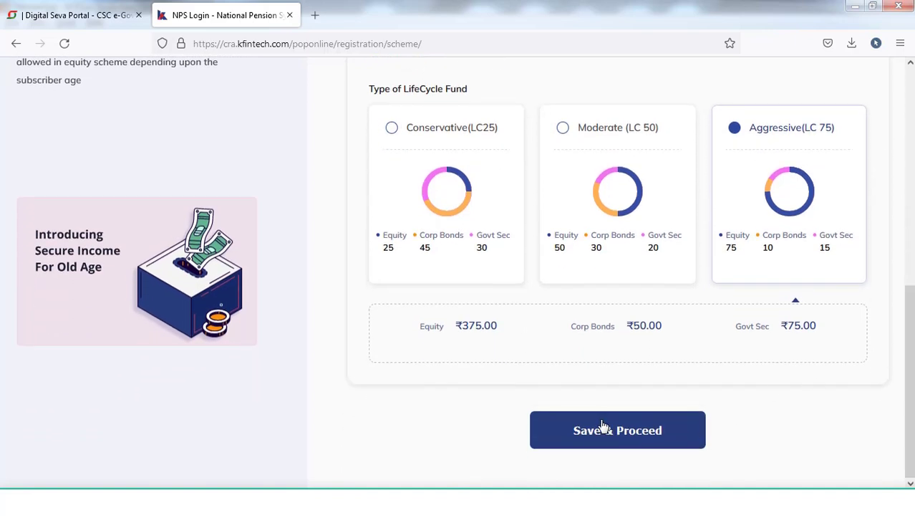
{"action": "left_click", "coordinate": [607, 437]}
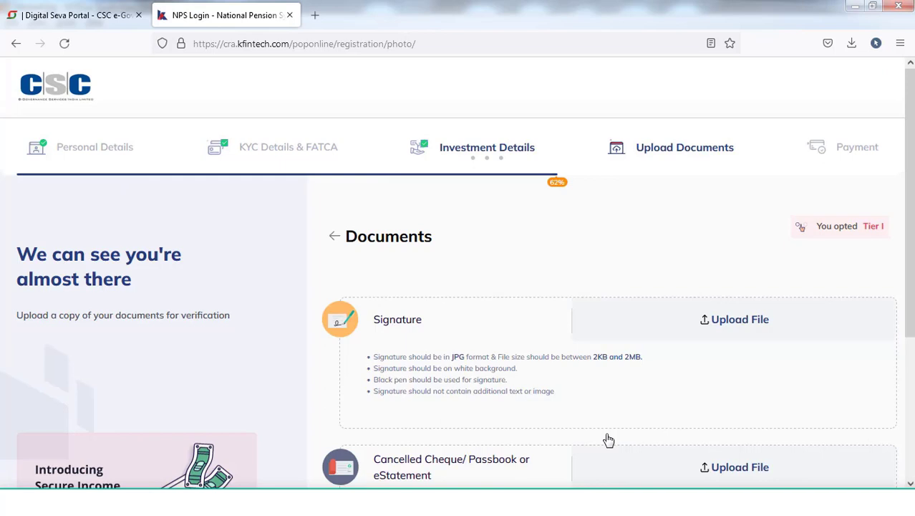
Save the uploaded Signature.jpg and Cheque.JPG documents and continue.
{"action": "scroll", "coordinate": [395, 172], "scroll_direction": "down", "scroll_amount": 2}
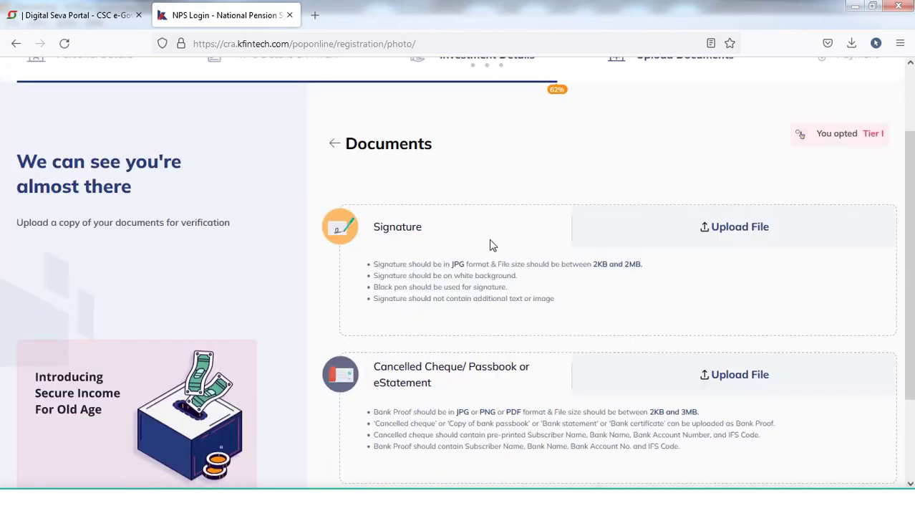
{"action": "scroll", "coordinate": [787, 258], "scroll_direction": "down", "scroll_amount": 3}
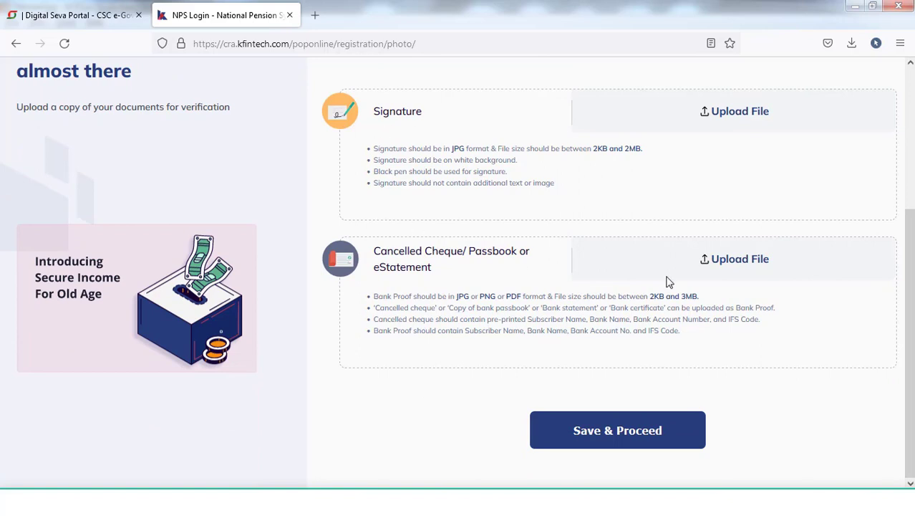
{"action": "scroll", "coordinate": [666, 281], "scroll_direction": "up", "scroll_amount": 1}
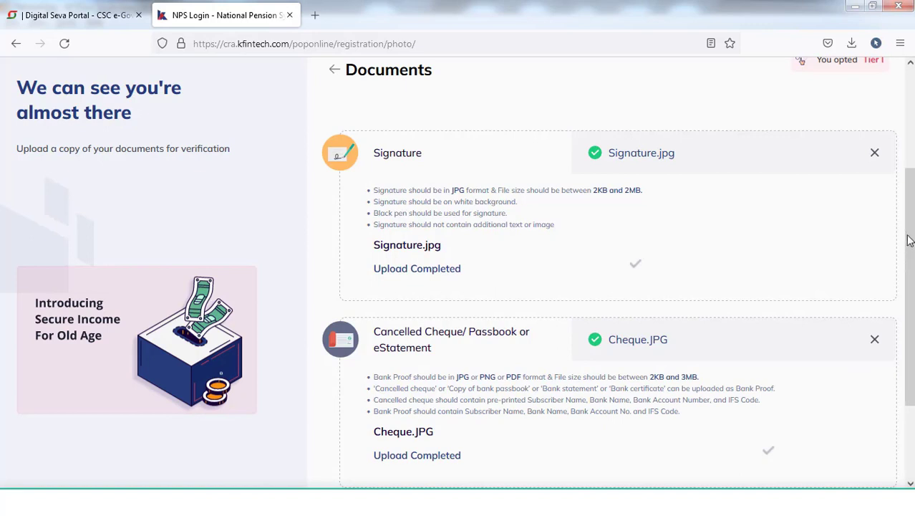
{"action": "scroll", "coordinate": [908, 270], "scroll_direction": "down", "scroll_amount": 2}
{"action": "scroll", "coordinate": [735, 309], "scroll_direction": "down", "scroll_amount": 3}
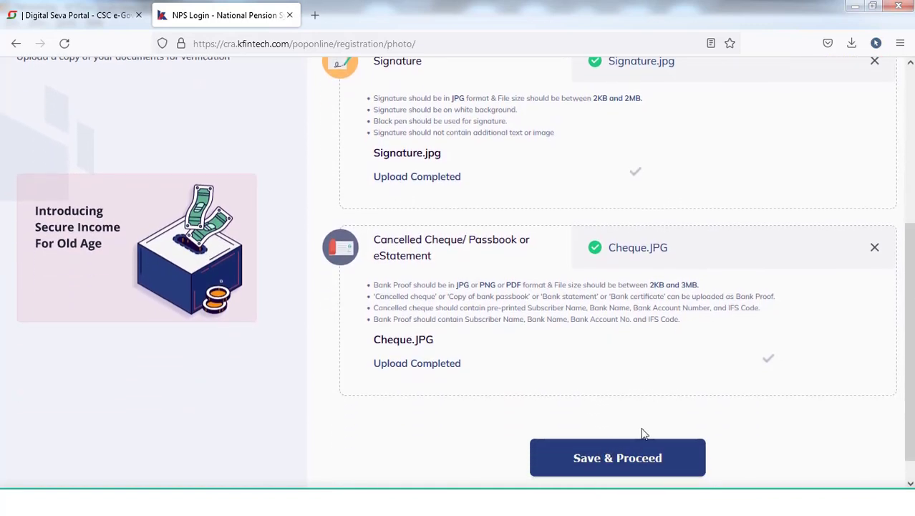
{"action": "left_click", "coordinate": [627, 459]}
{"action": "left_click_drag", "start_coordinate": [803, 191], "coordinate": [803, 316]}
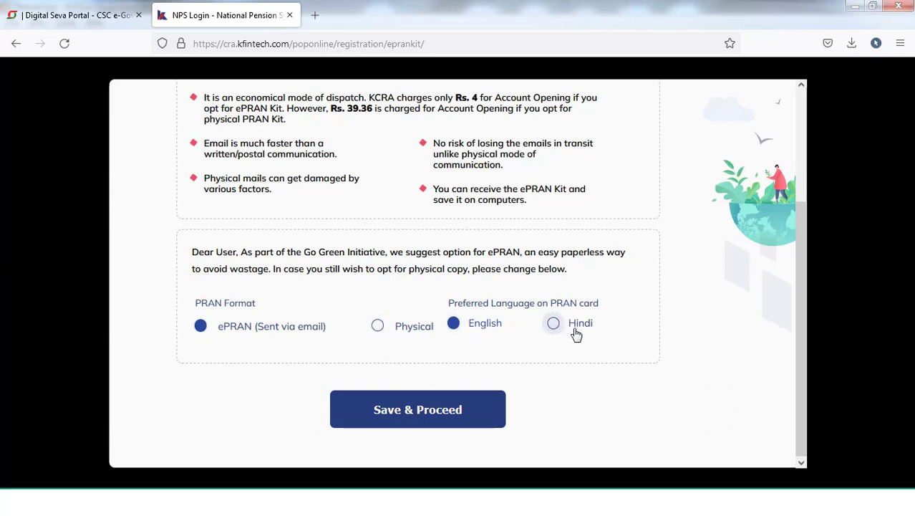
Switch the PRAN format to Physical, keeping English, and save the choice.
{"action": "left_click", "coordinate": [379, 329]}
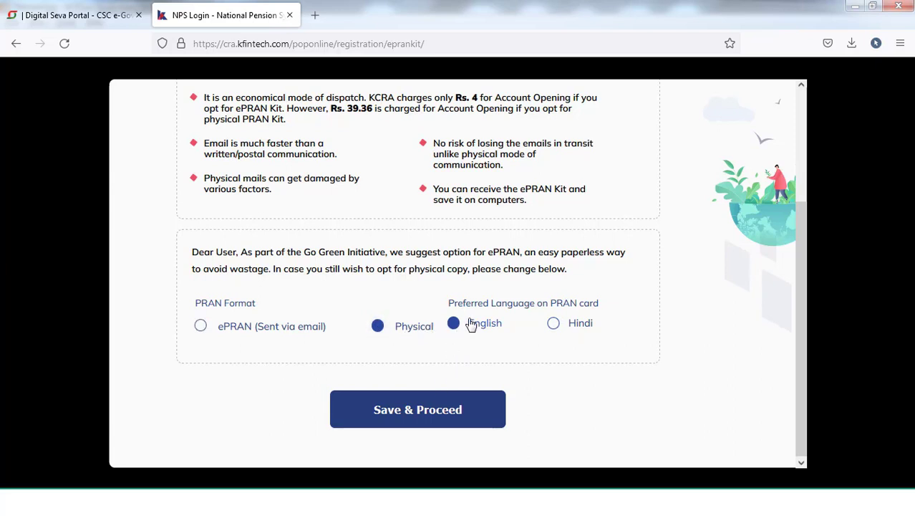
{"action": "left_click", "coordinate": [413, 411]}
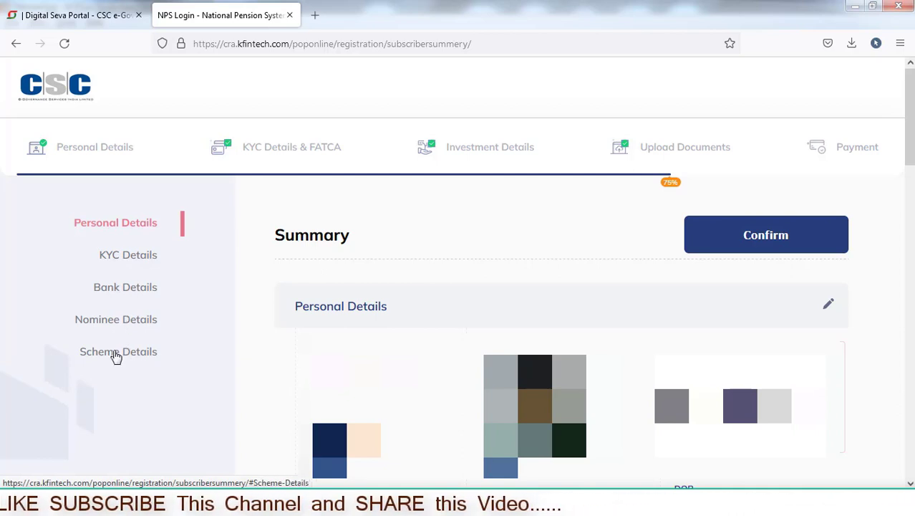
Confirm the registration summary so an OTP is emailed to the subscriber.
{"action": "left_click", "coordinate": [764, 236]}
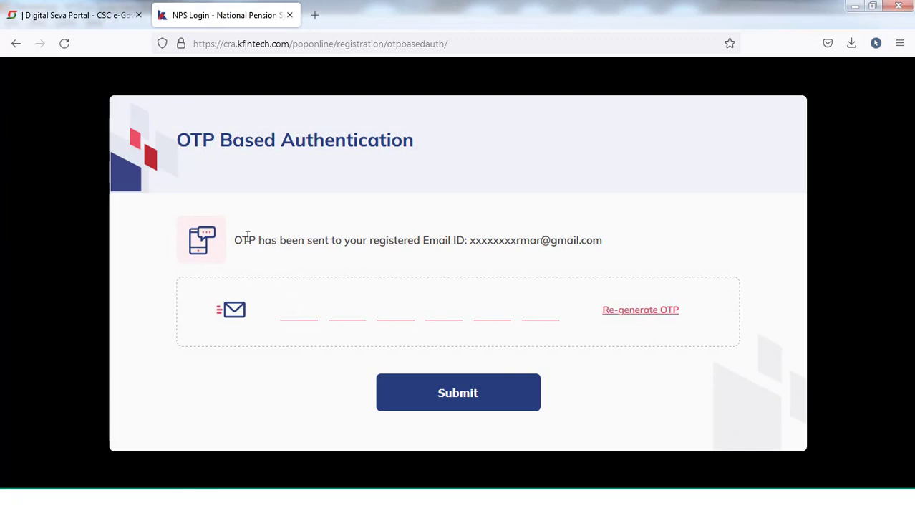
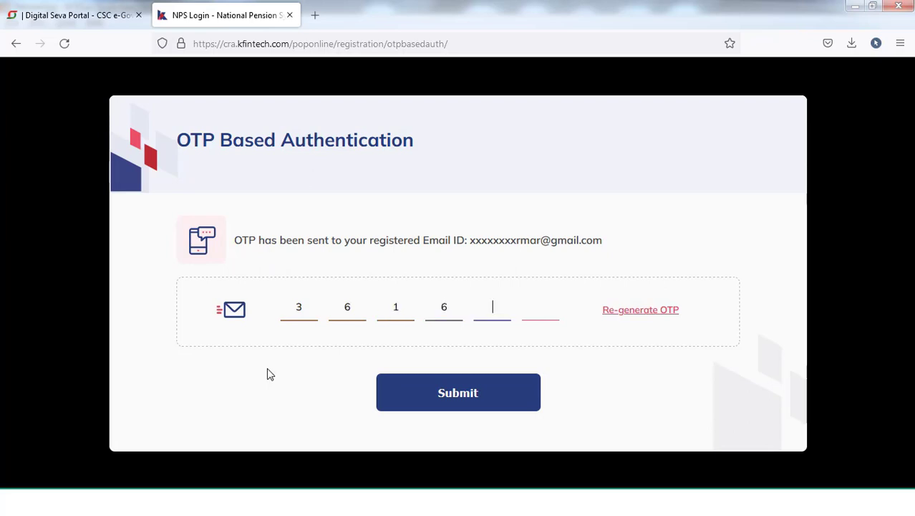
Enter the emailed six-digit OTP and submit it to reach the ₹500.00 payment step.
{"action": "left_click", "coordinate": [453, 399]}
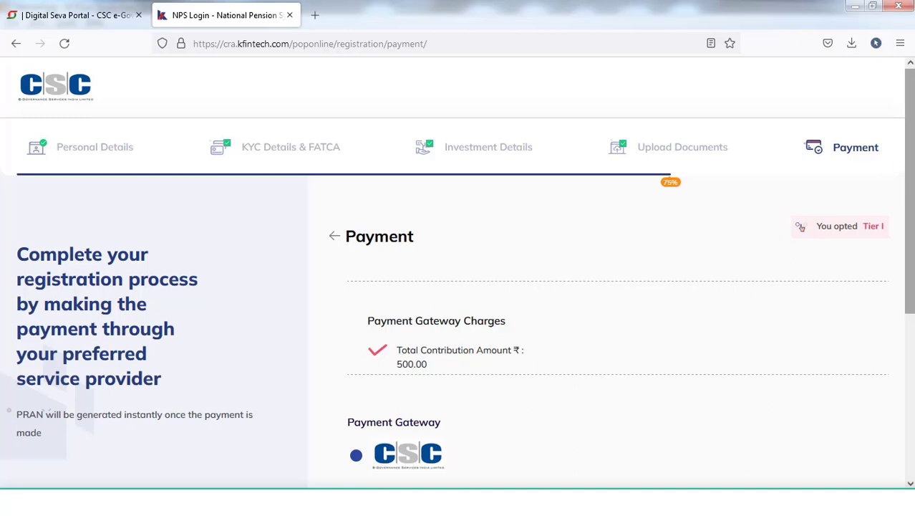
Proceed to payment via the CSC gateway, accepting the insecure-connection warning.
{"action": "scroll", "coordinate": [743, 261], "scroll_direction": "down", "scroll_amount": 2}
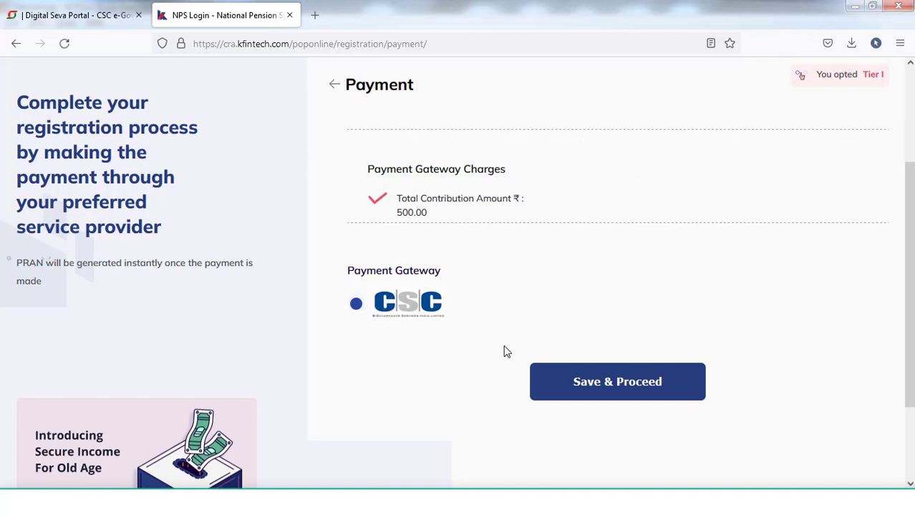
{"action": "left_click", "coordinate": [626, 391]}
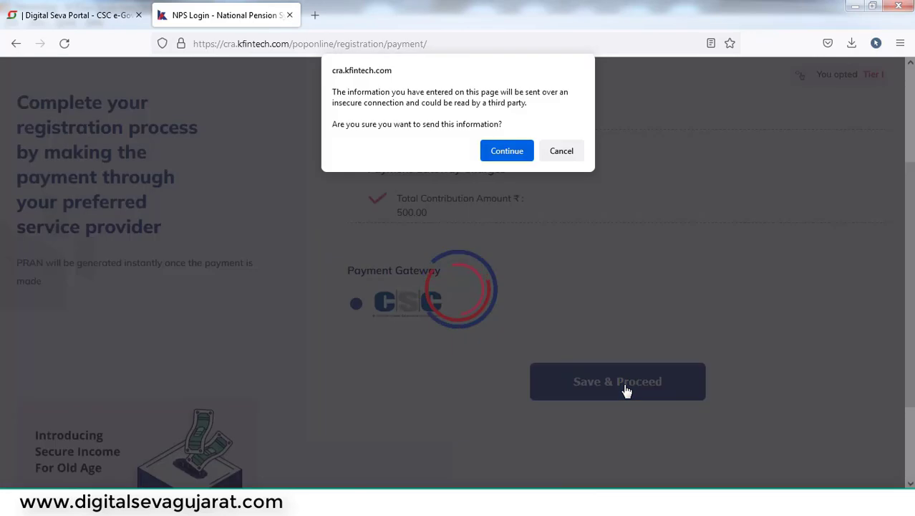
{"action": "left_click", "coordinate": [508, 154]}
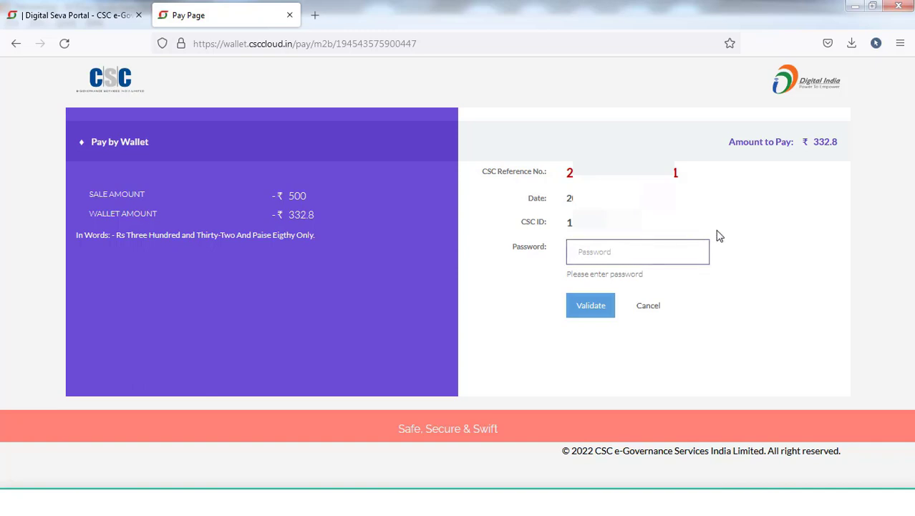
Validate the wallet password, enter the wallet PIN, and pay ₹332.8 to the merchant.
{"action": "type", "text": "*"}
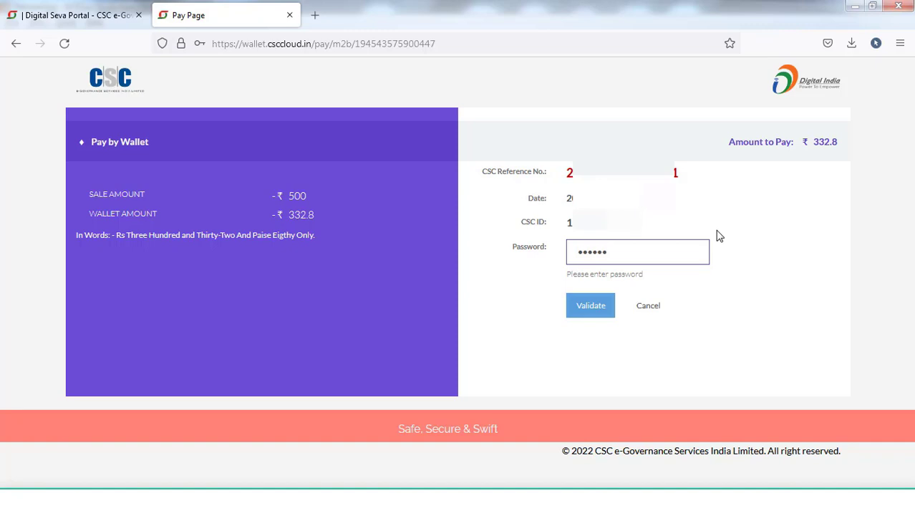
{"action": "left_click", "coordinate": [588, 315]}
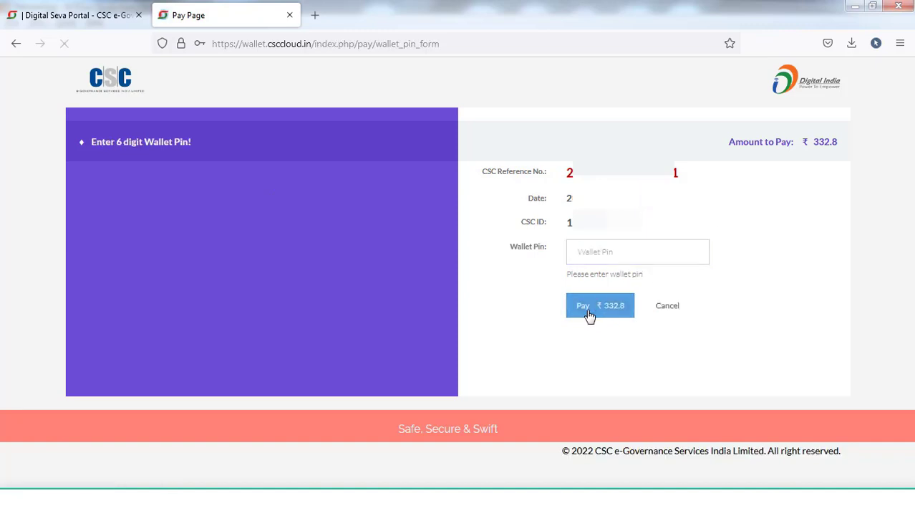
{"action": "left_click", "coordinate": [591, 255]}
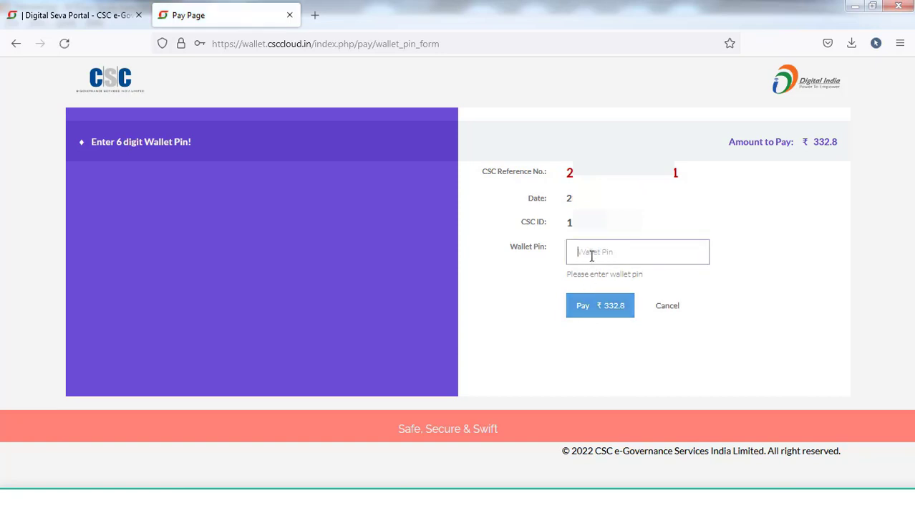
{"action": "type", "text": "•"}
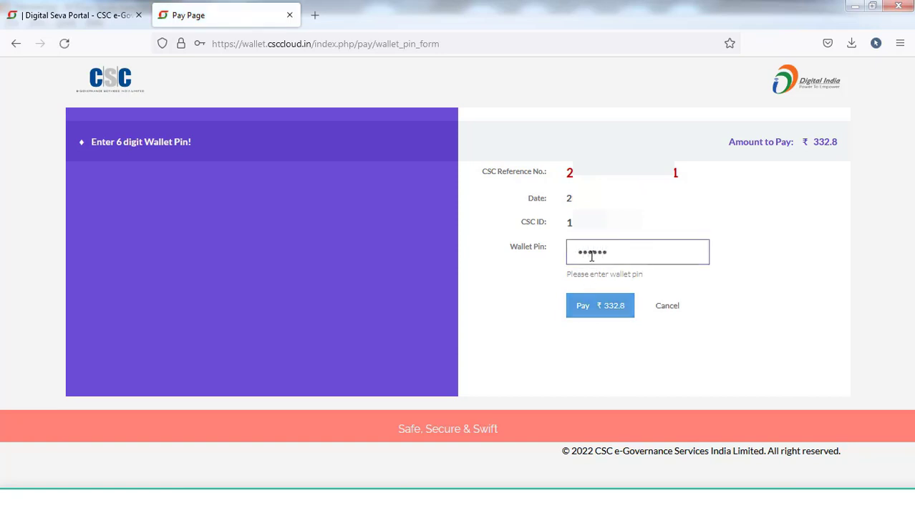
{"action": "type", "text": "•••••"}
{"action": "left_click", "coordinate": [593, 310]}
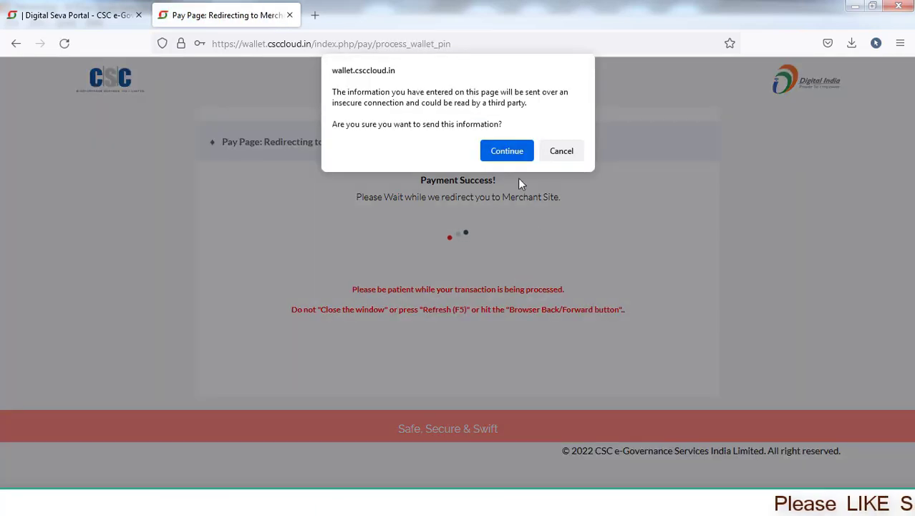
{"action": "left_click", "coordinate": [505, 152]}
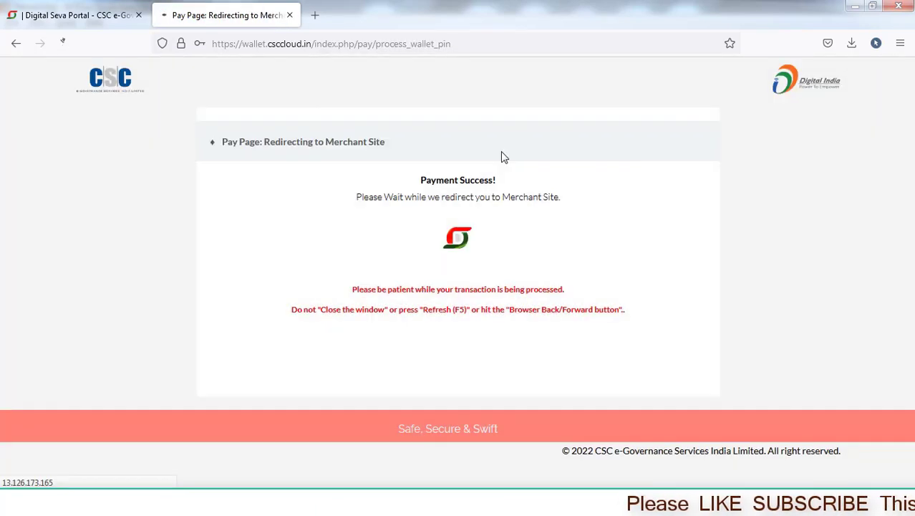